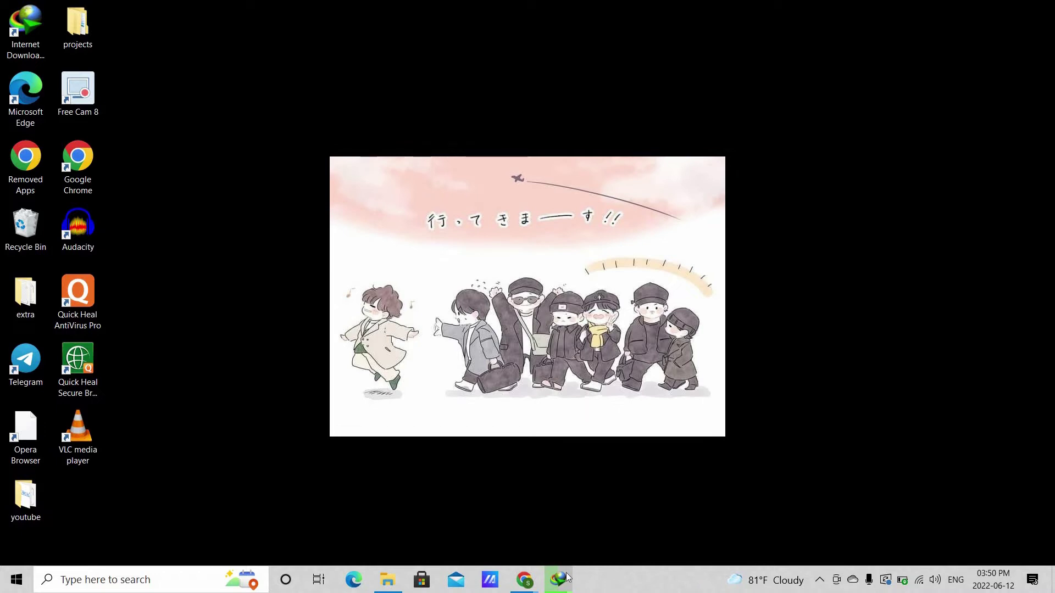
# - Launch Chrome from the taskbar to reach the YouTube home page
pyautogui.click(526, 580)
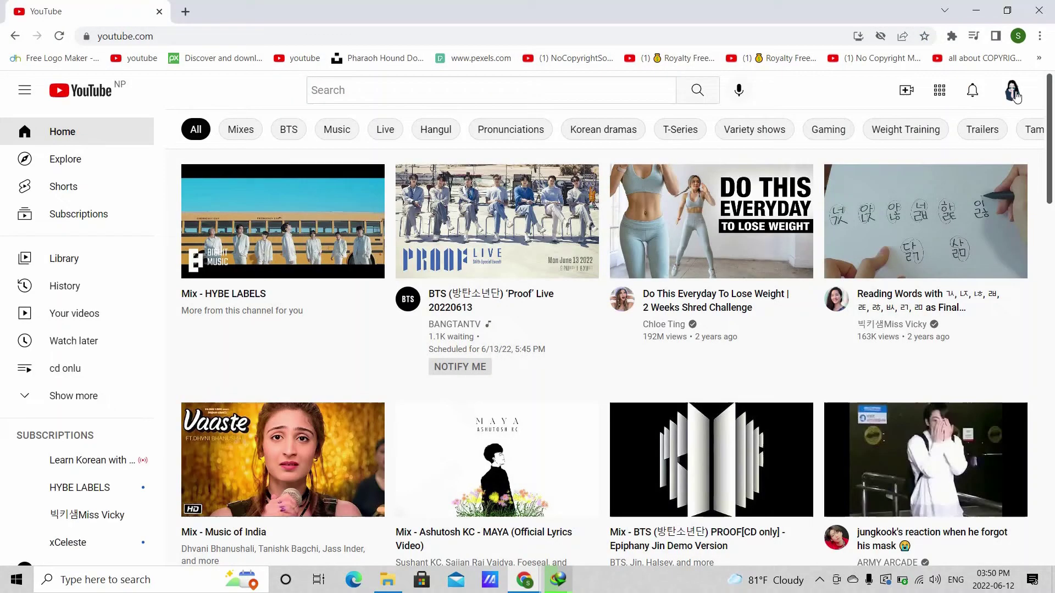
# - Go to YouTube Studio and open the details of '5 Best Print On Demand Sites To Make Money 2022'
pyautogui.click(1014, 92)
pyautogui.click(884, 234)
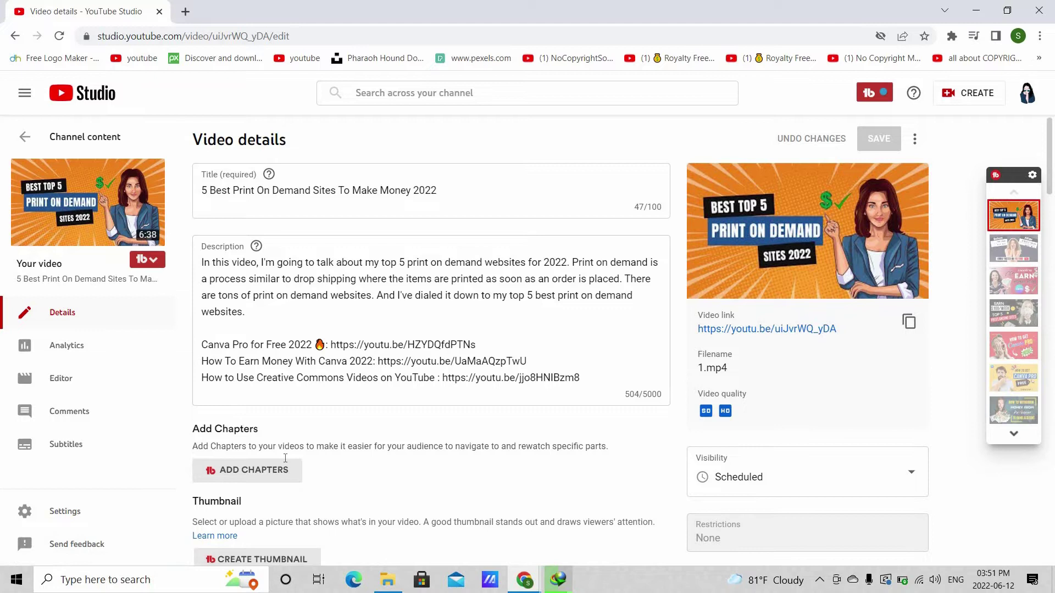
pyautogui.scroll(-1, 285, 457)
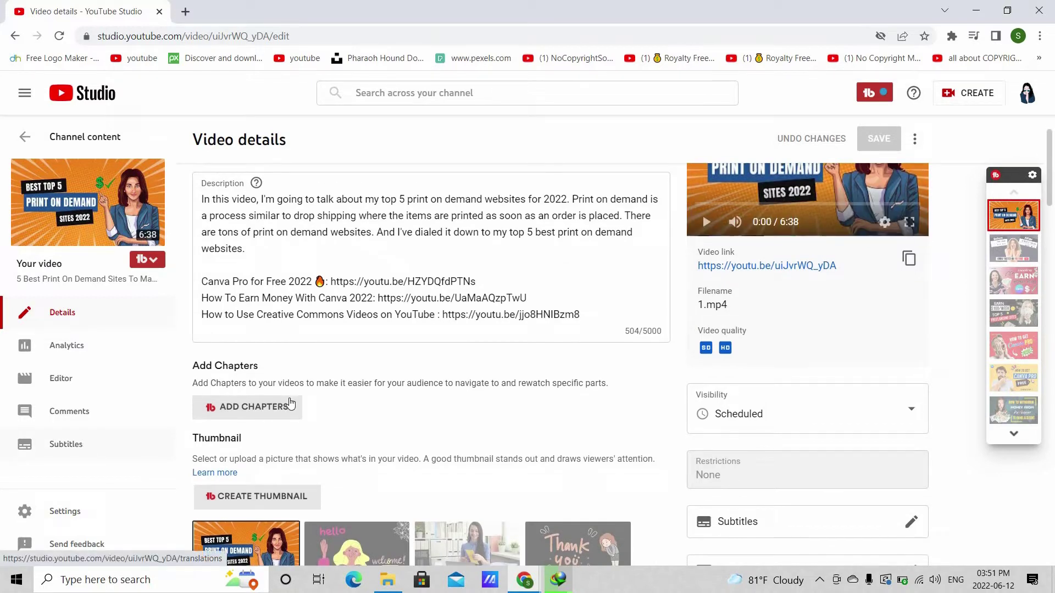
pyautogui.scroll(1, 290, 399)
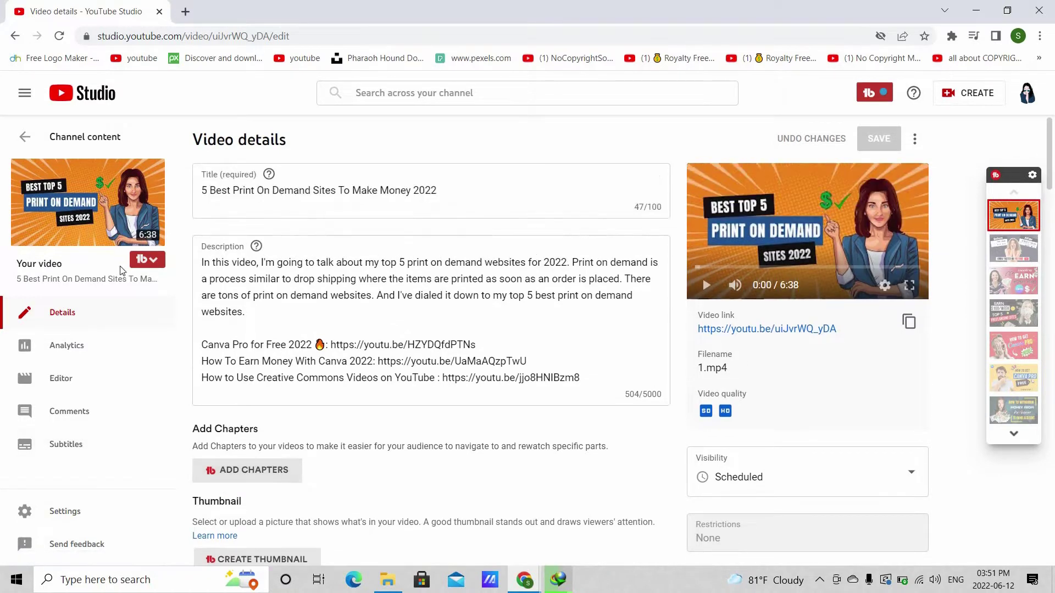
# - On the video's watch page, pause playback and show the transcript with timestamps hidden
pyautogui.click(88, 206)
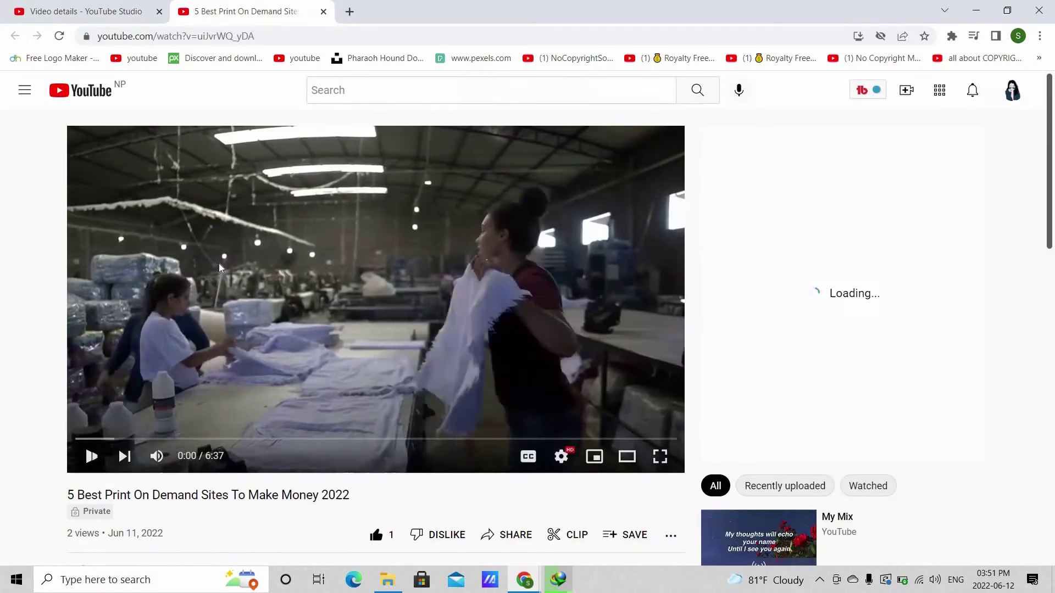
pyautogui.scroll(-3, 480, 288)
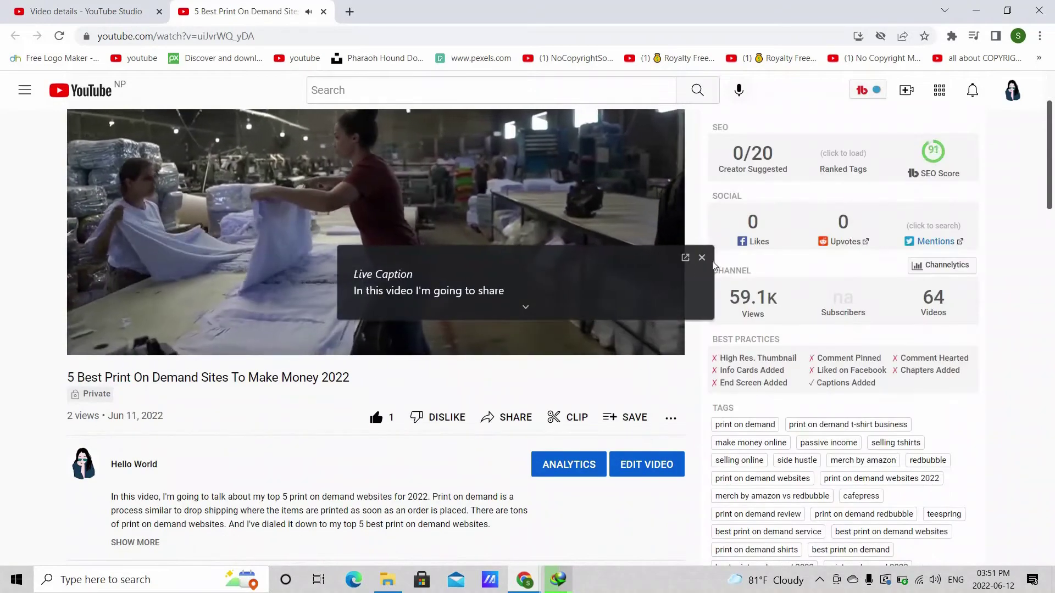
pyautogui.press('space')
pyautogui.scroll(2, 676, 487)
pyautogui.click(671, 482)
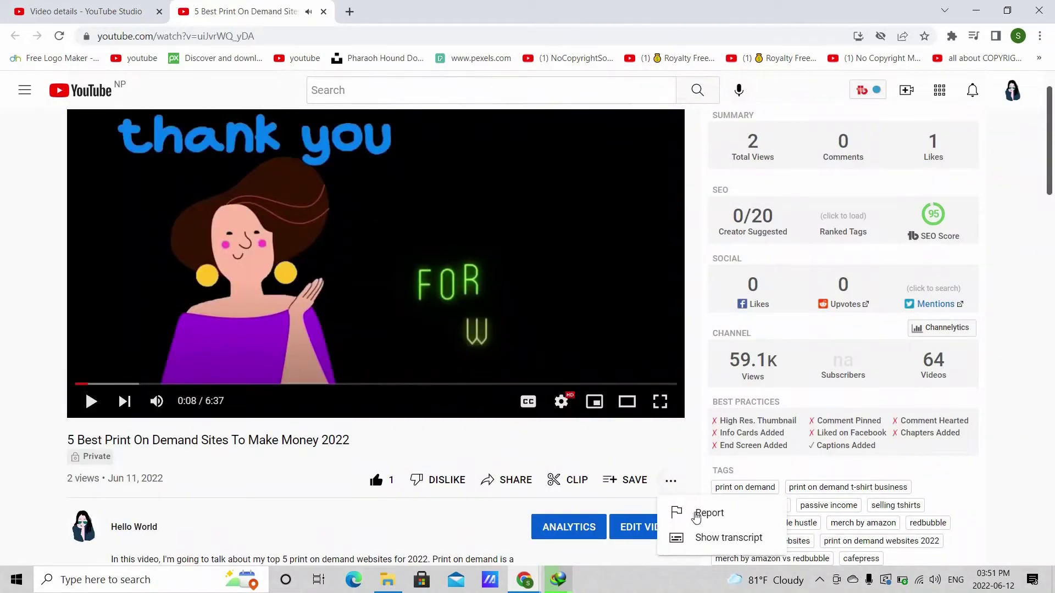
pyautogui.click(708, 538)
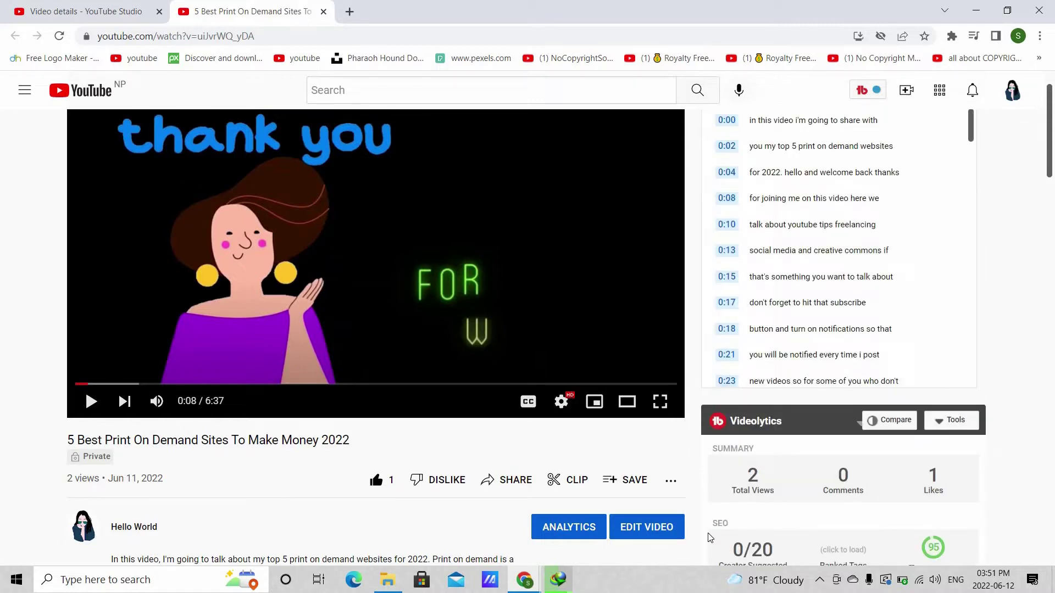
pyautogui.scroll(1, 709, 527)
pyautogui.click(928, 144)
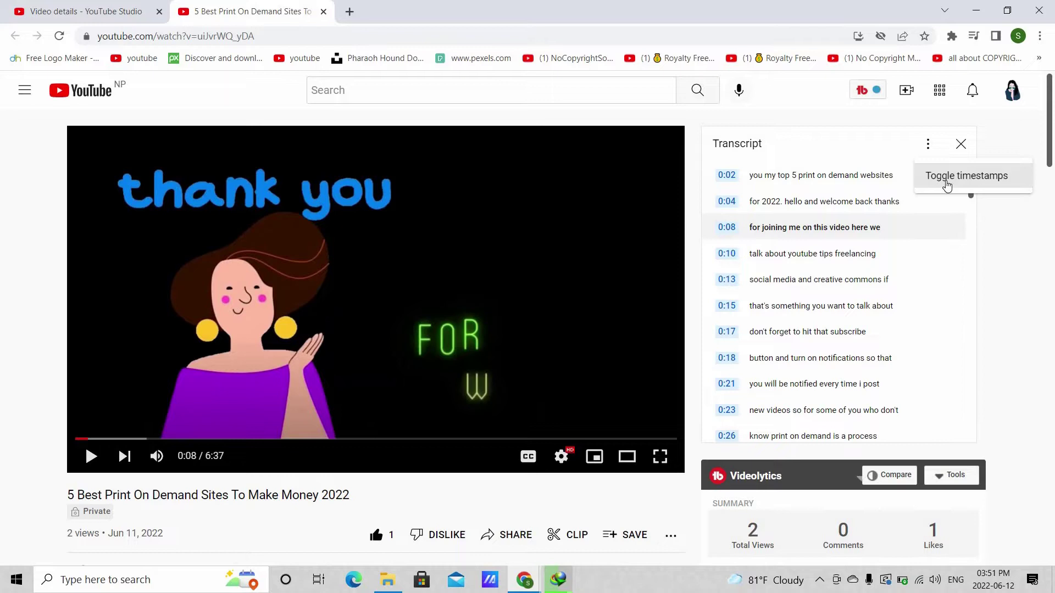
pyautogui.click(946, 181)
# - Copy the whole transcript into a new Notepad document, then return to the browser
pyautogui.scroll(1, 736, 187)
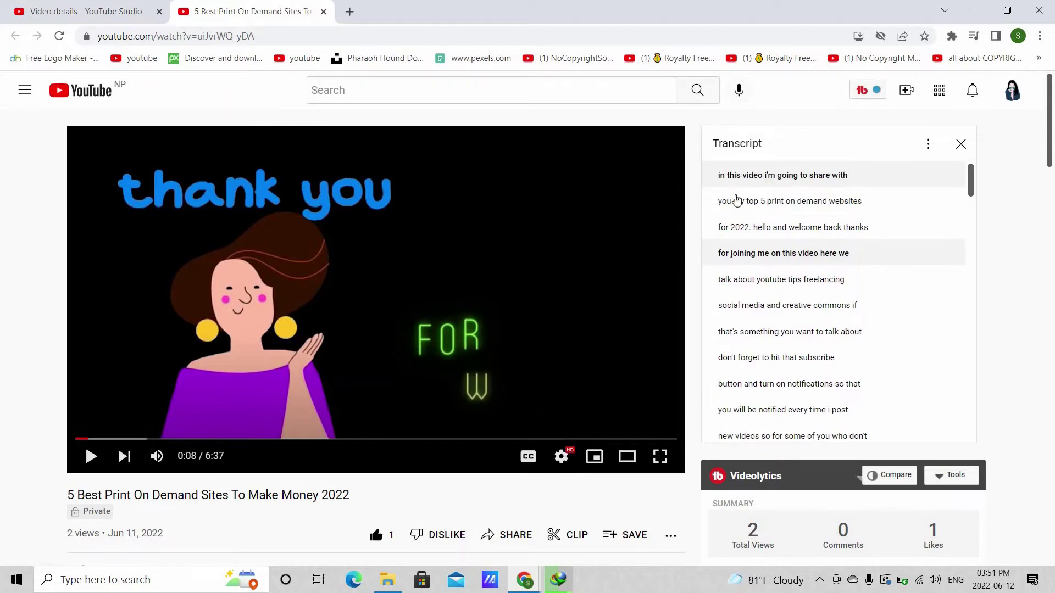
pyautogui.moveTo(718, 175); pyautogui.dragTo(754, 227)
pyautogui.moveTo(791, 327); pyautogui.dragTo(823, 449)
pyautogui.press('super')
pyautogui.write('n')
pyautogui.press('Return')
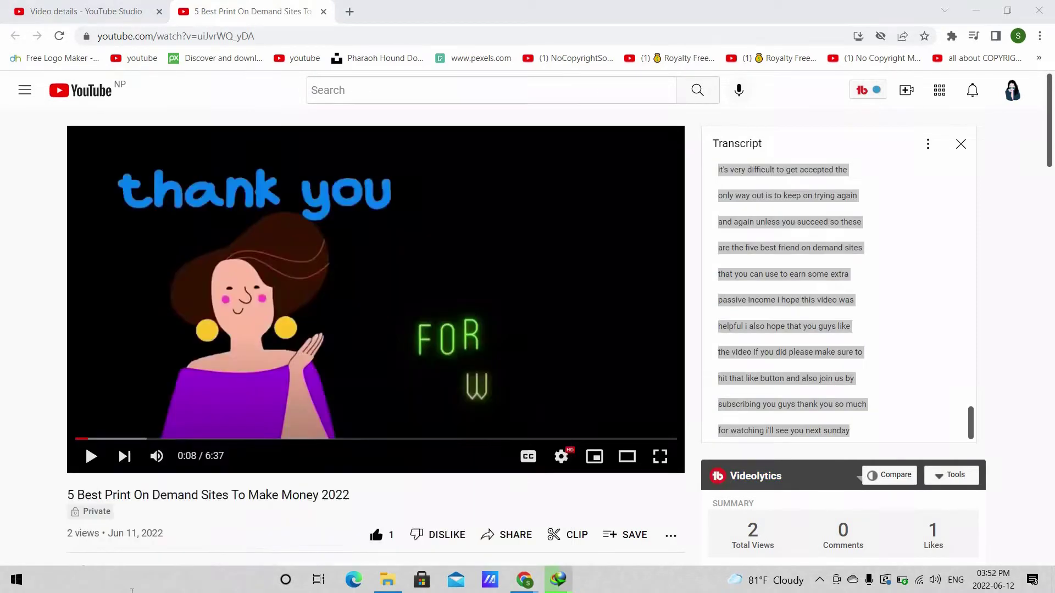
pyautogui.hotkey('ctrl', 'v')
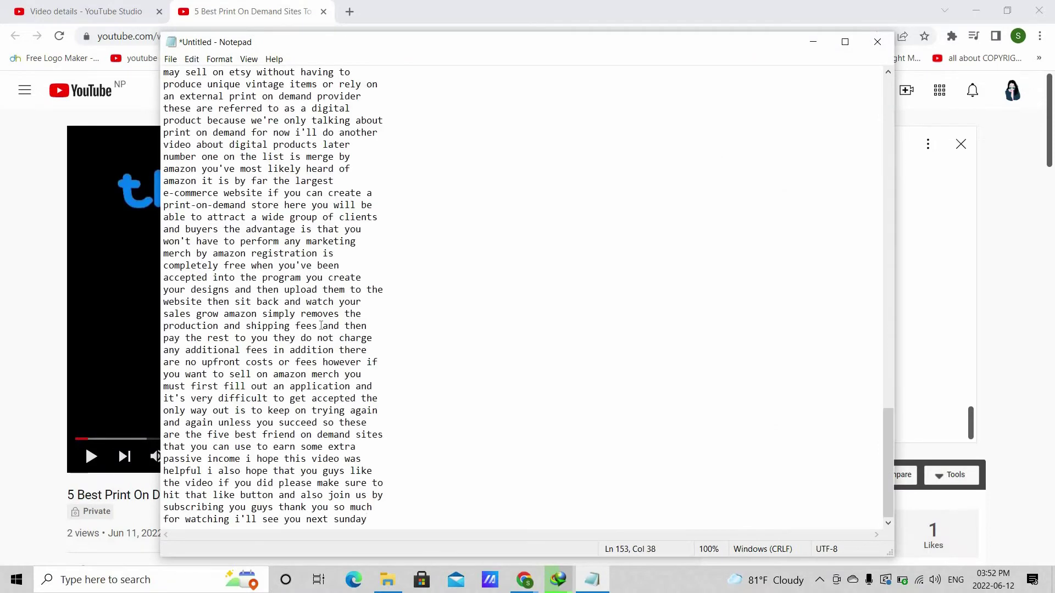
pyautogui.scroll(20, 321, 325)
pyautogui.click(341, 11)
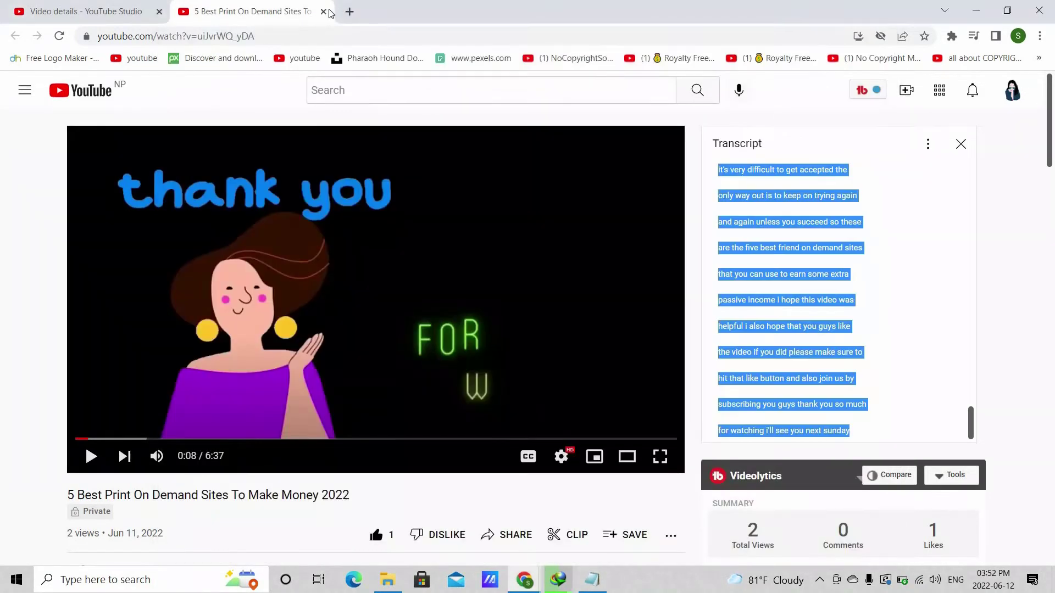
# - Close the watch tab and add English as a new subtitle language
pyautogui.click(323, 11)
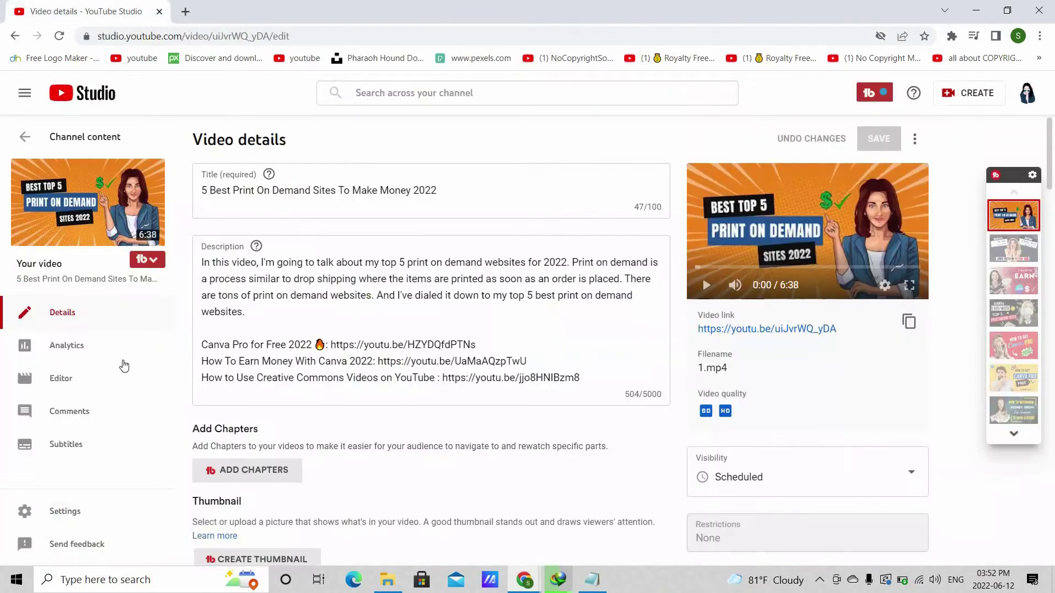
pyautogui.click(92, 445)
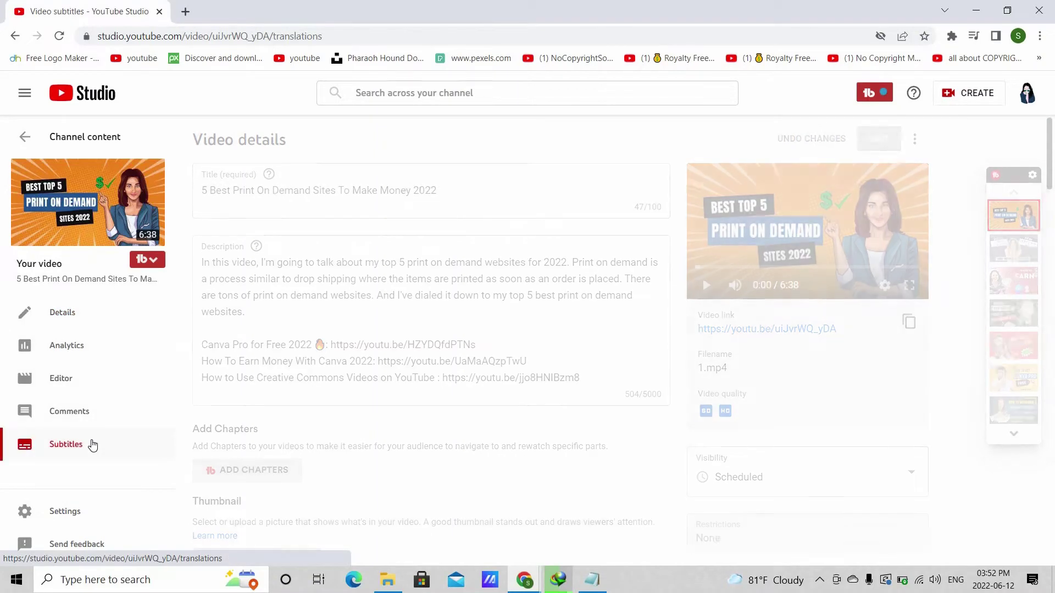
pyautogui.click(262, 333)
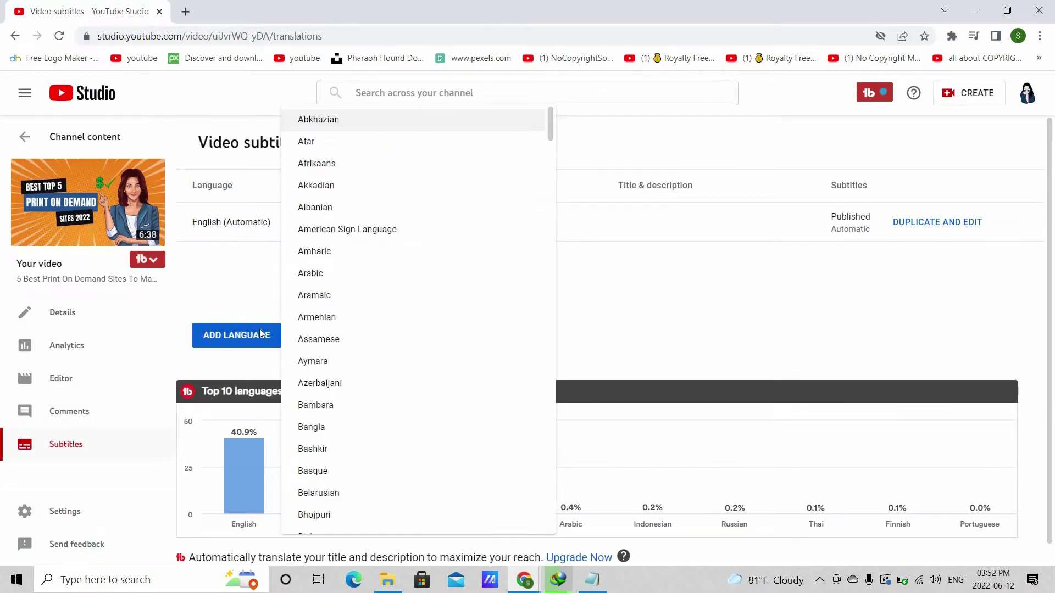
pyautogui.scroll(-10, 400, 323)
pyautogui.click(395, 321)
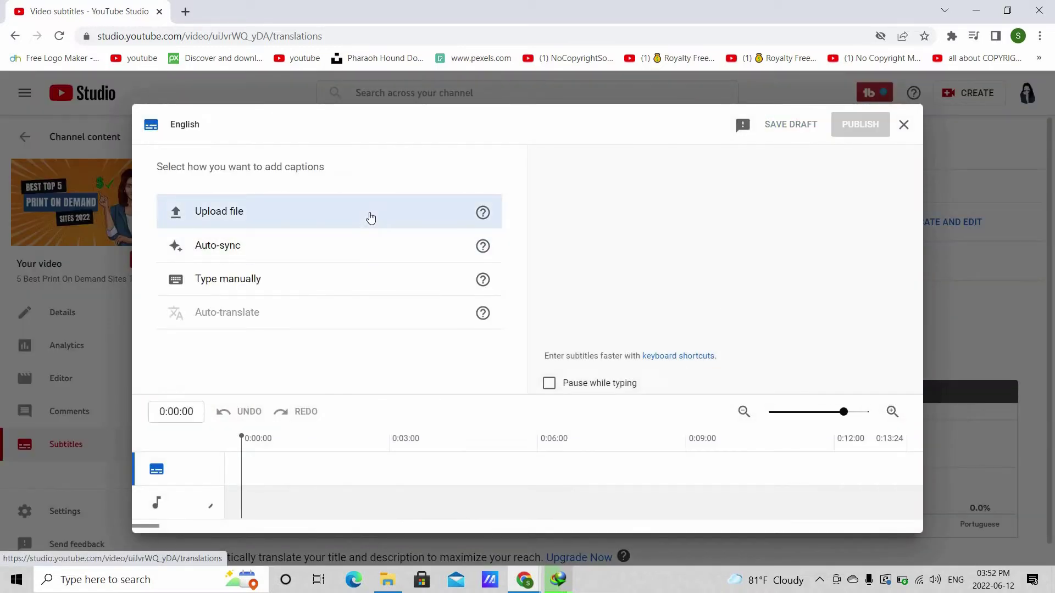
# - Choose to upload a transcript file without timing and continue
pyautogui.click(369, 212)
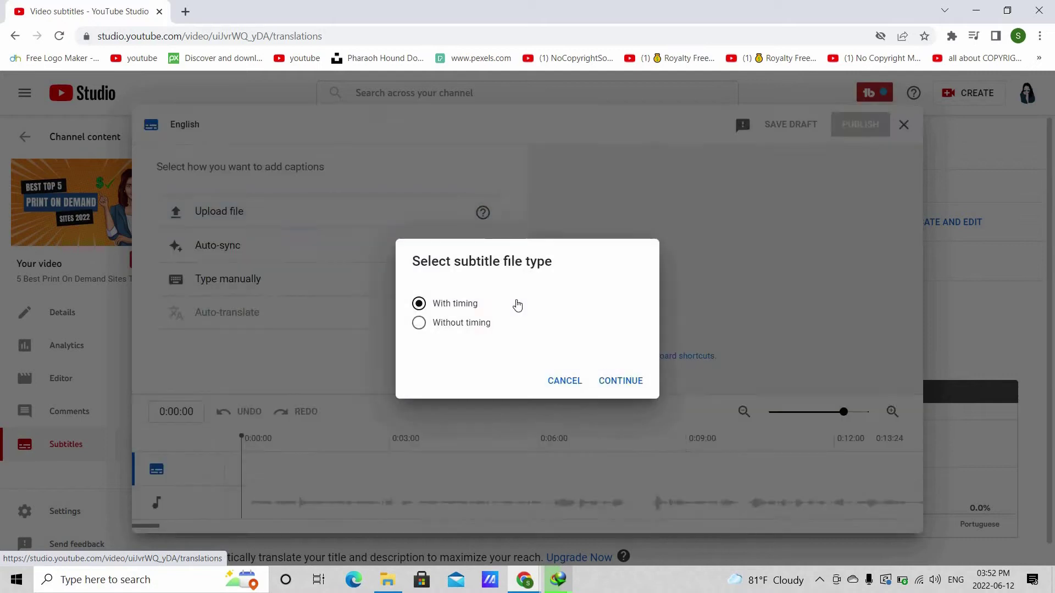
pyautogui.click(461, 328)
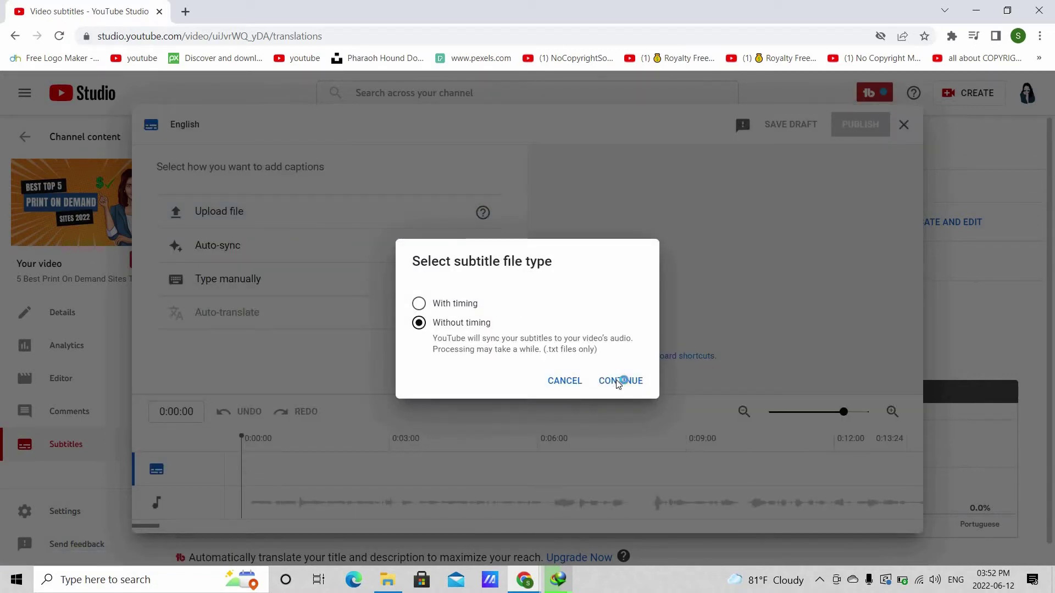
pyautogui.click(619, 381)
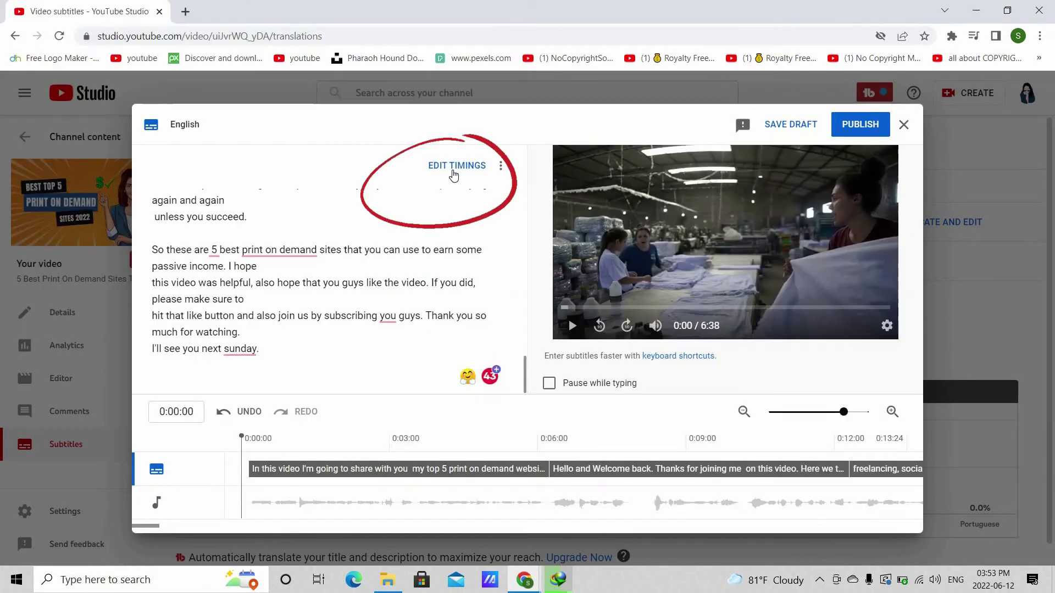
# - Switch the English captions to Edit Timings, showing the first caption from 0:00:04 to 0:04:27
pyautogui.click(453, 170)
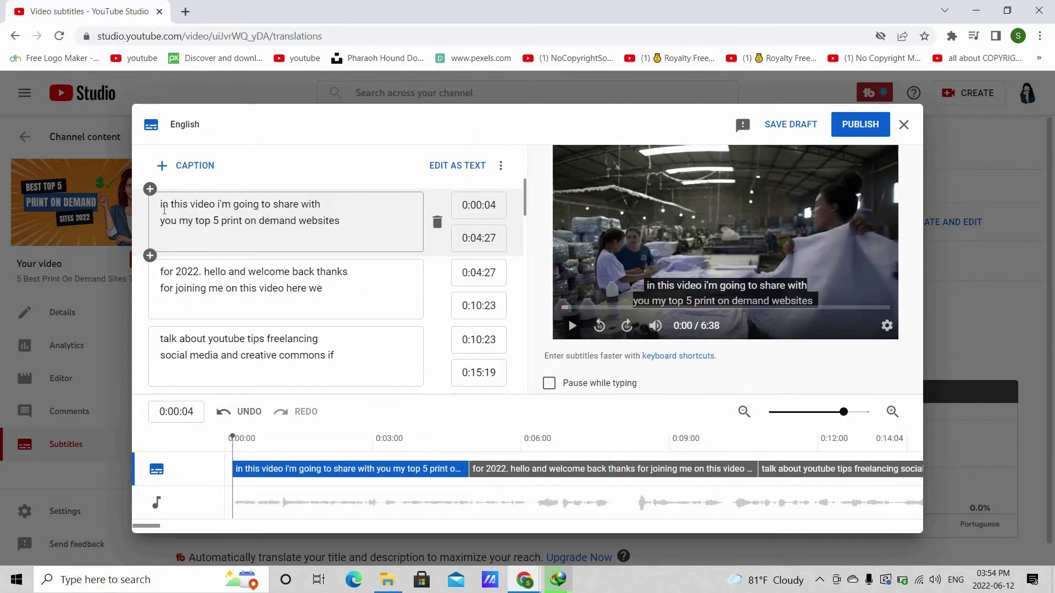
pyautogui.click(164, 207)
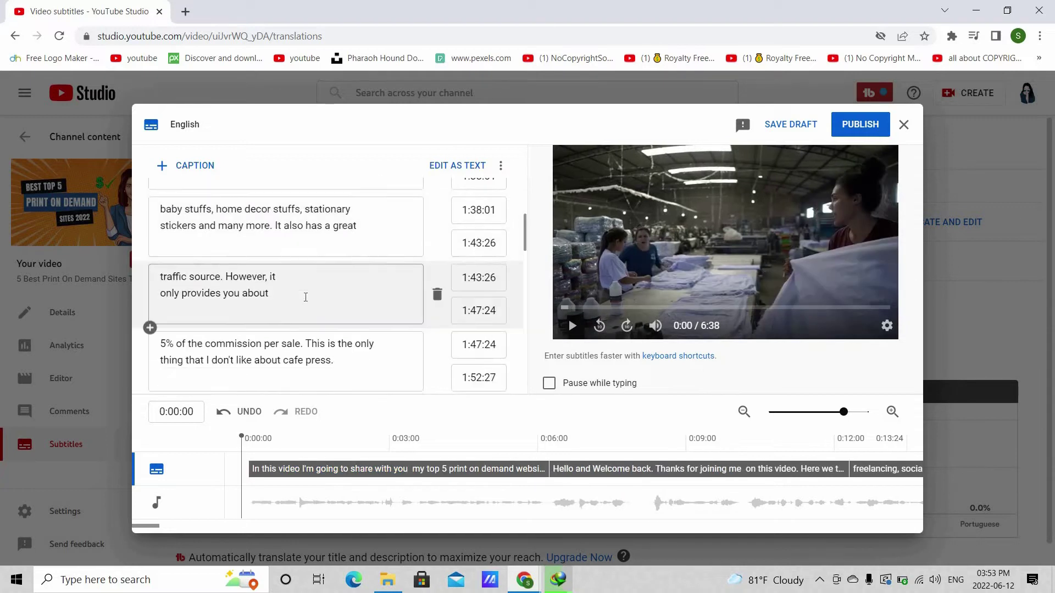
pyautogui.scroll(-20, 305, 297)
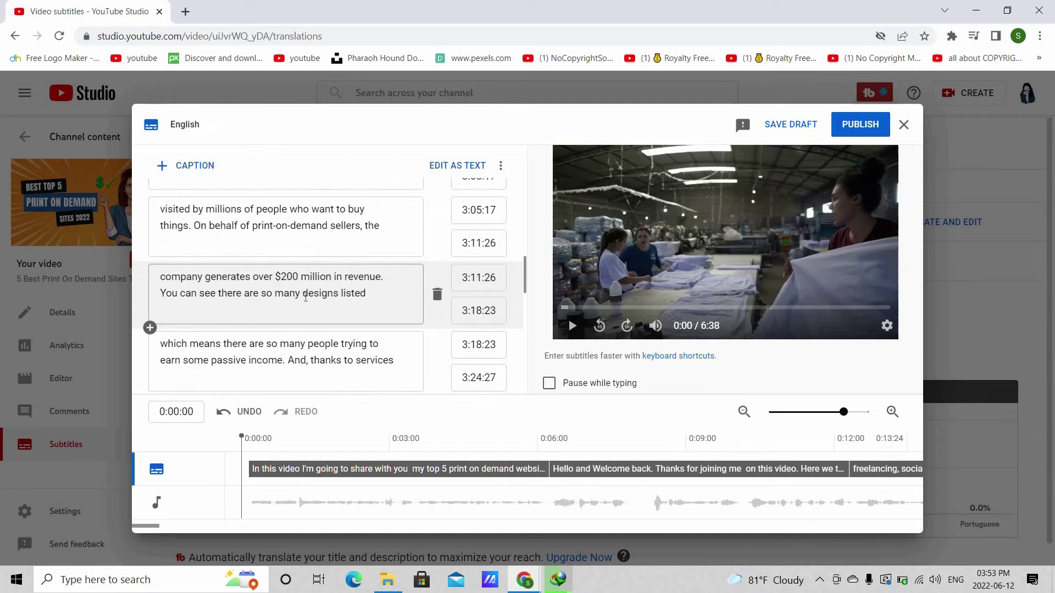
pyautogui.scroll(2, 306, 297)
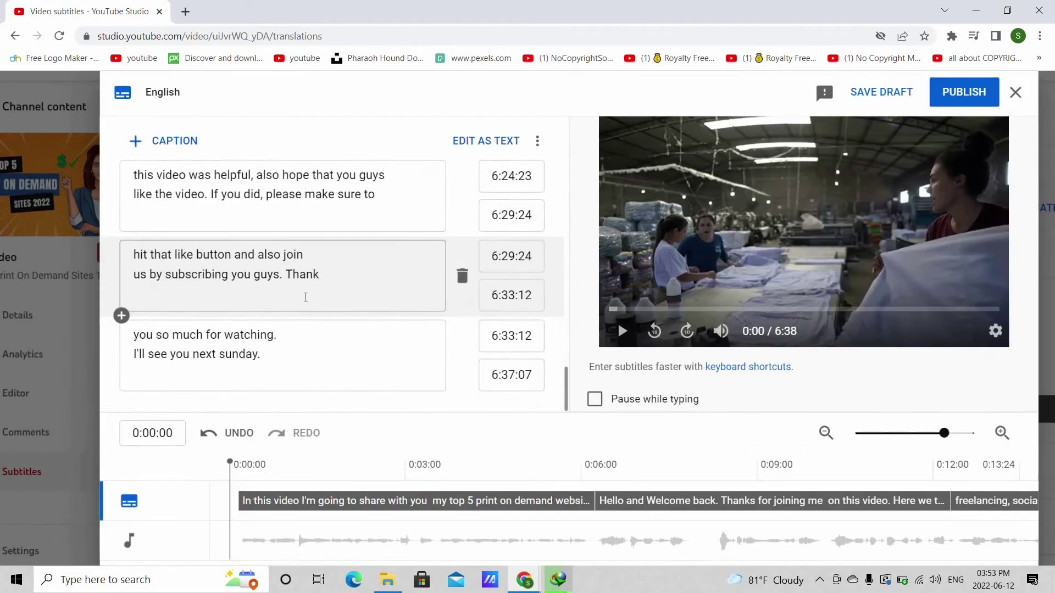
pyautogui.scroll(20, 305, 296)
pyautogui.scroll(20, 305, 296)
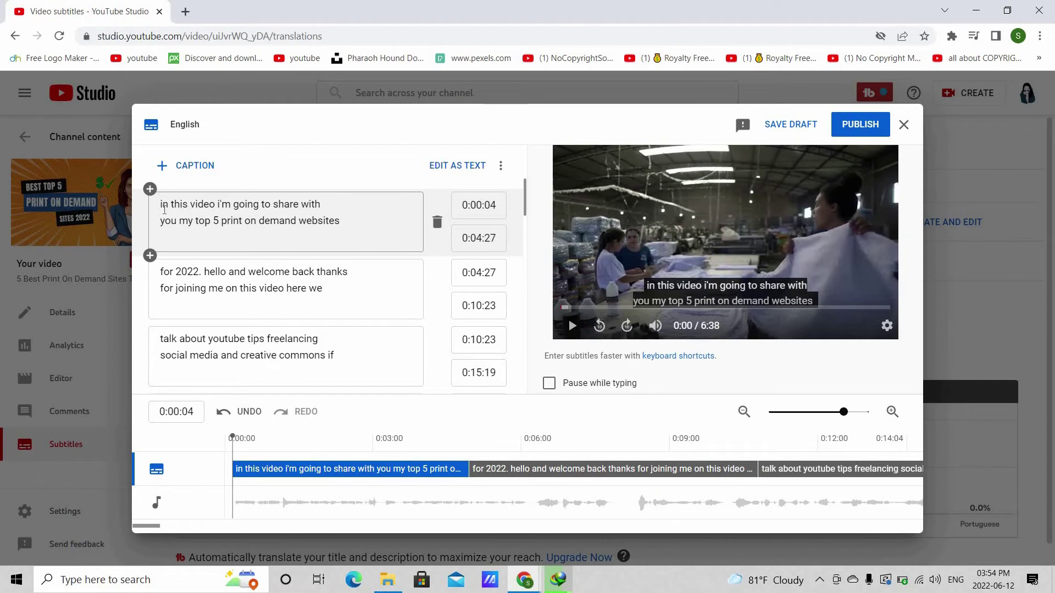
# - Clean up the first caption to read 'In this video, I'm', with a comma and joined lines
pyautogui.click(163, 209)
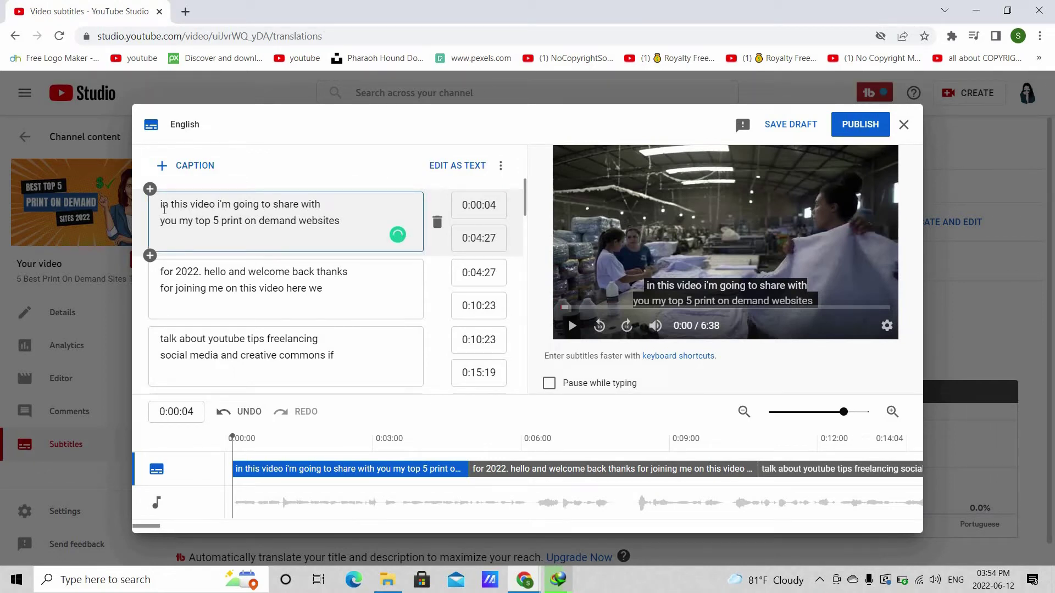
pyautogui.press('Delete')
pyautogui.write('I')
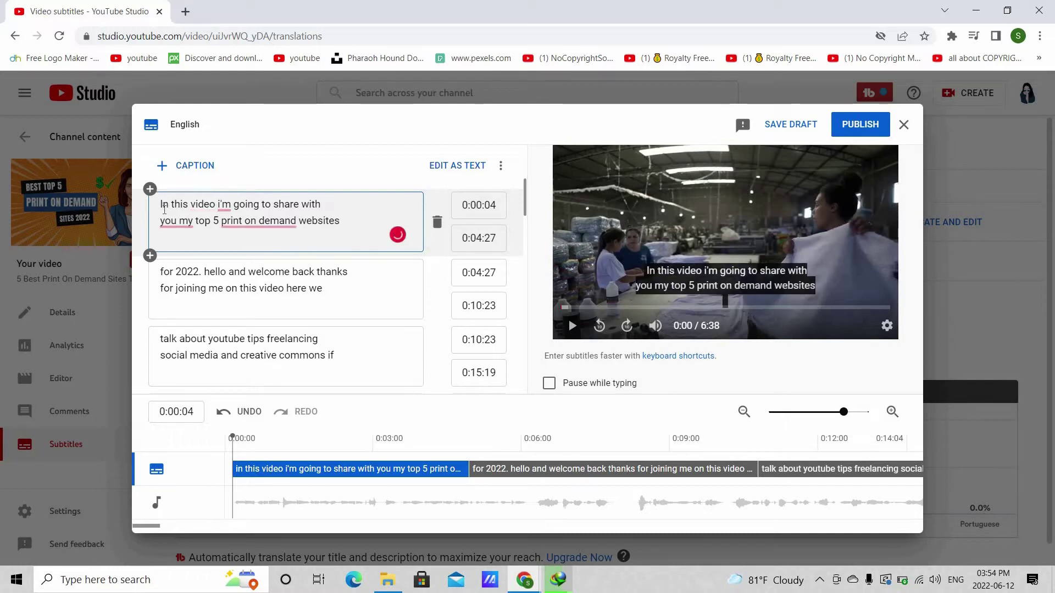
pyautogui.press('BackSpace')
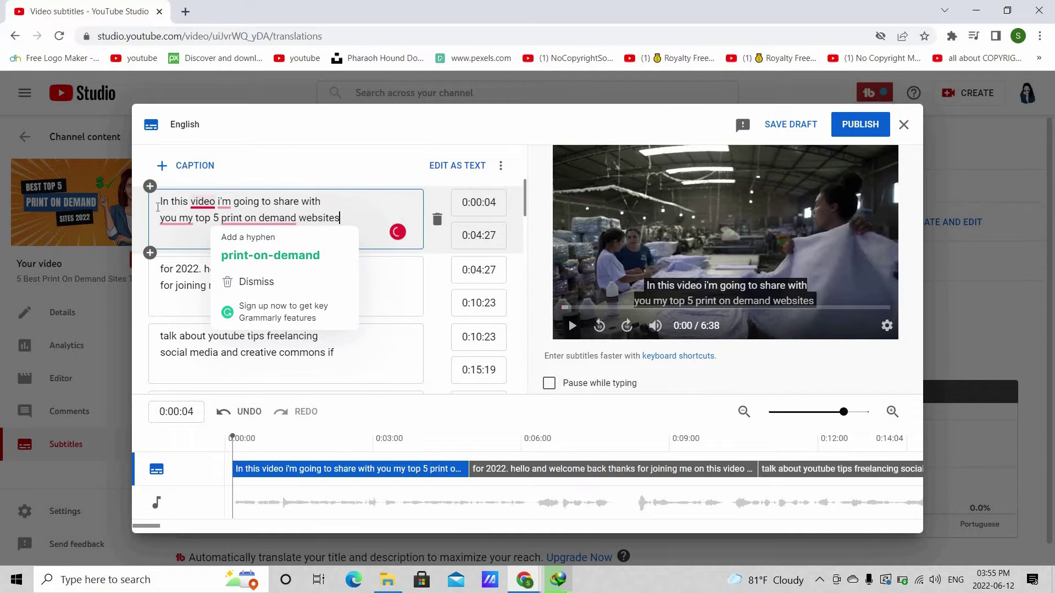
pyautogui.click(217, 202)
pyautogui.click(208, 238)
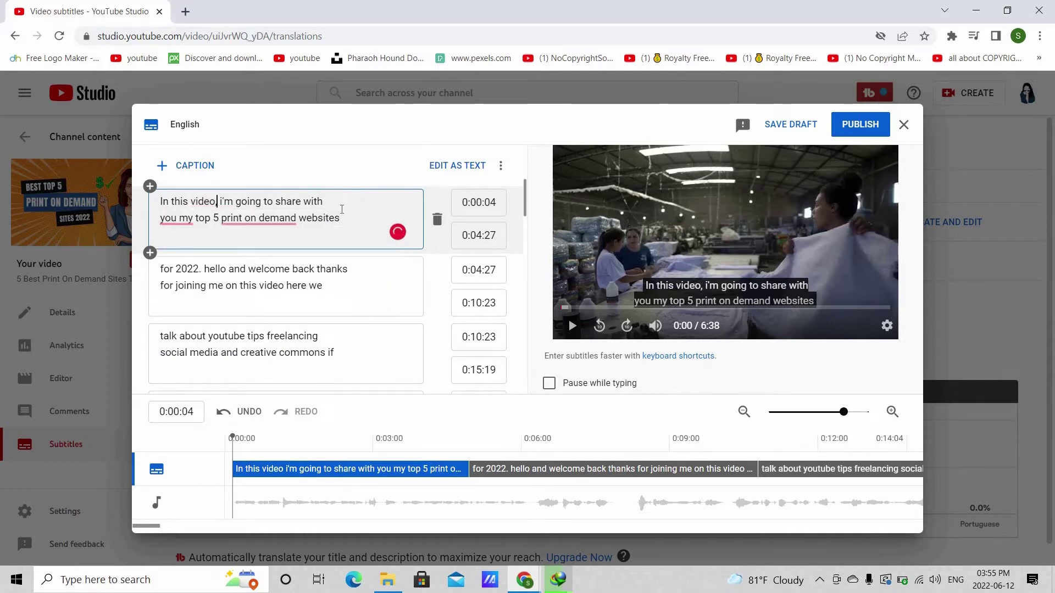
pyautogui.click(342, 209)
pyautogui.press('Delete')
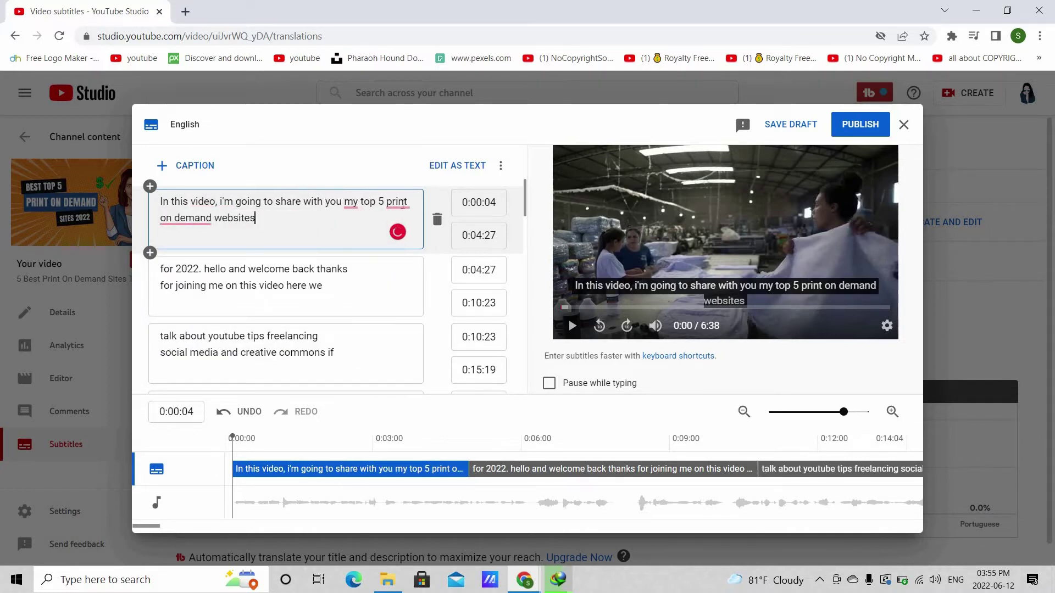
pyautogui.click(399, 202)
pyautogui.click(413, 264)
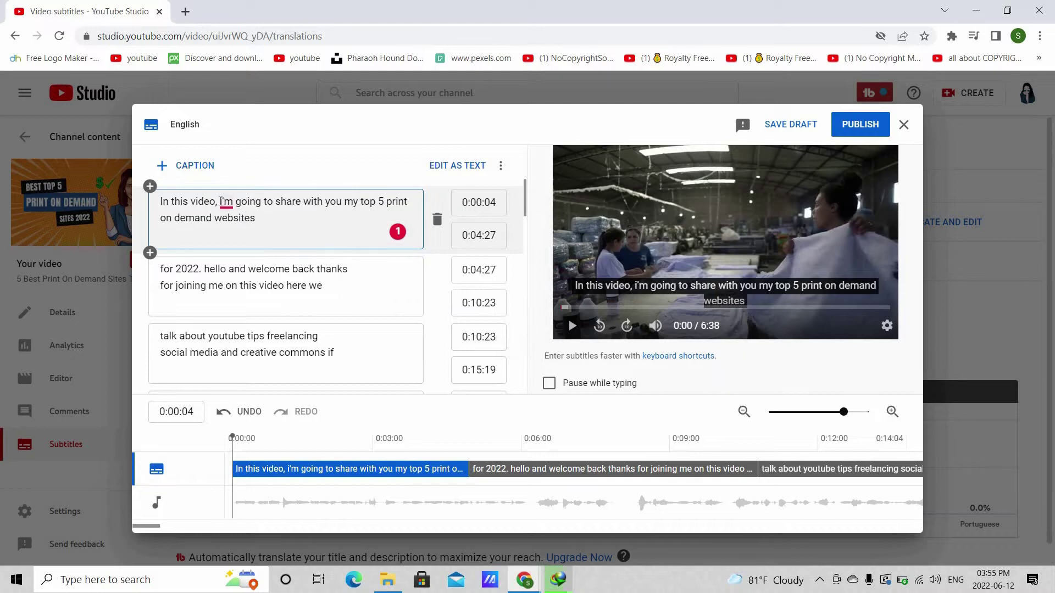
pyautogui.click(221, 200)
pyautogui.click(222, 239)
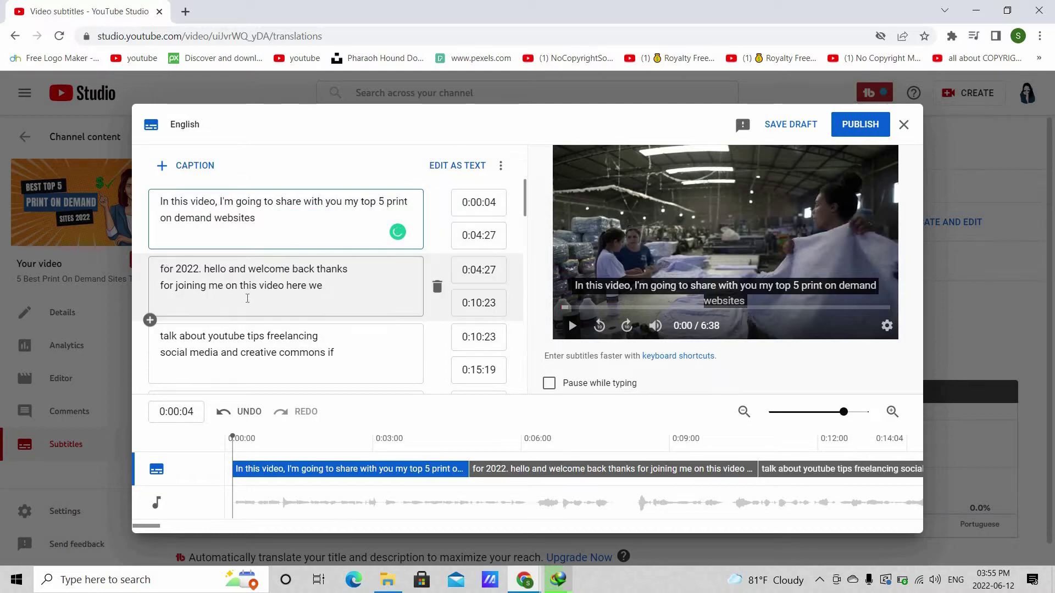
# - Capitalise 'hello' to 'Hello' in the second caption
pyautogui.scroll(-1, 247, 298)
pyautogui.click(210, 242)
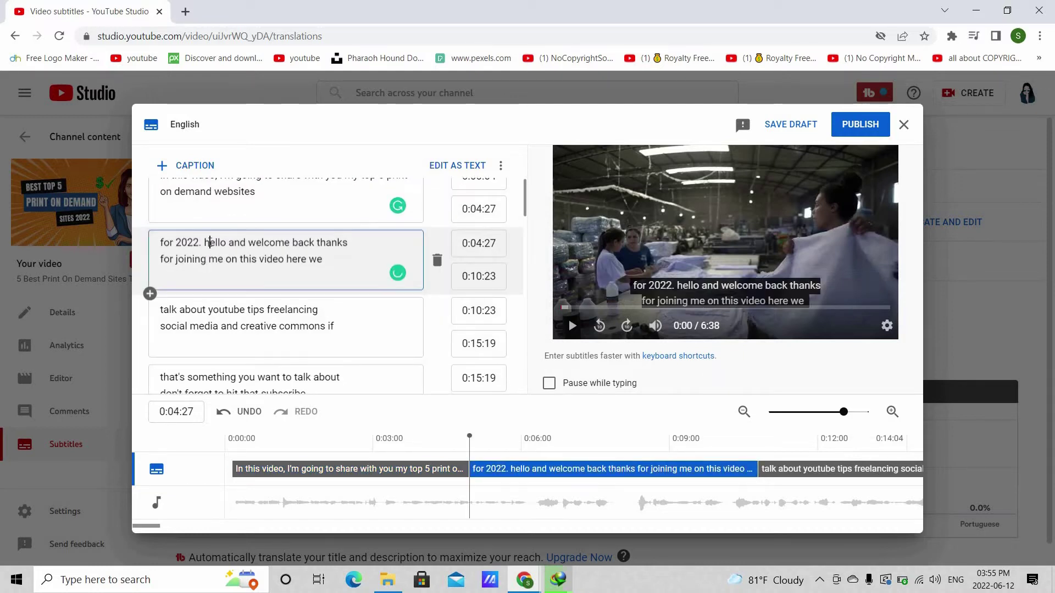
pyautogui.press('BackSpace')
pyautogui.write('H')
pyautogui.scroll(1, 504, 187)
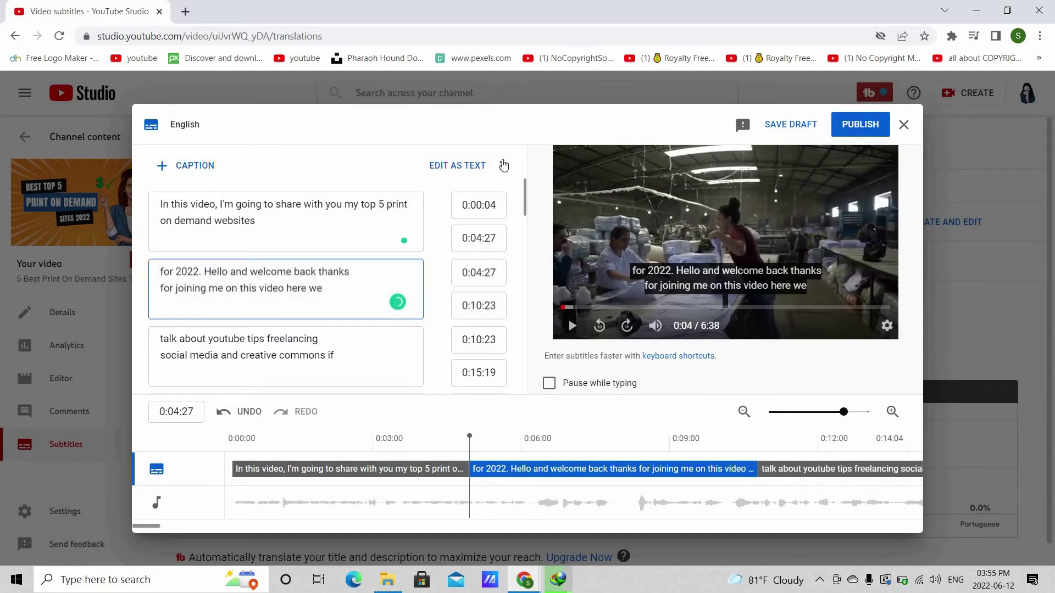
pyautogui.scroll(-20, 330, 274)
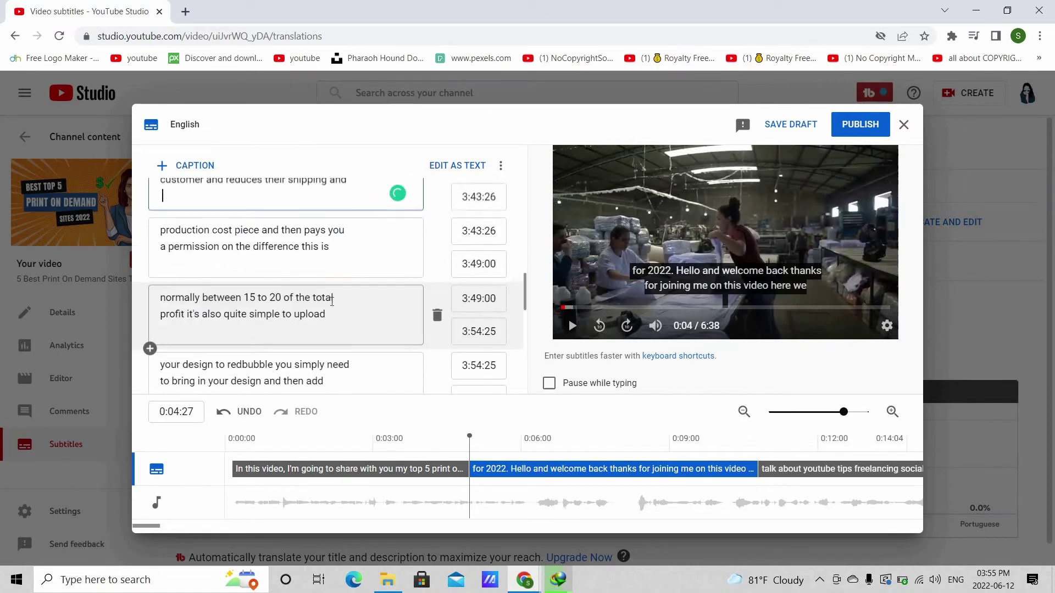
pyautogui.scroll(-15, 330, 280)
pyautogui.scroll(20, 330, 281)
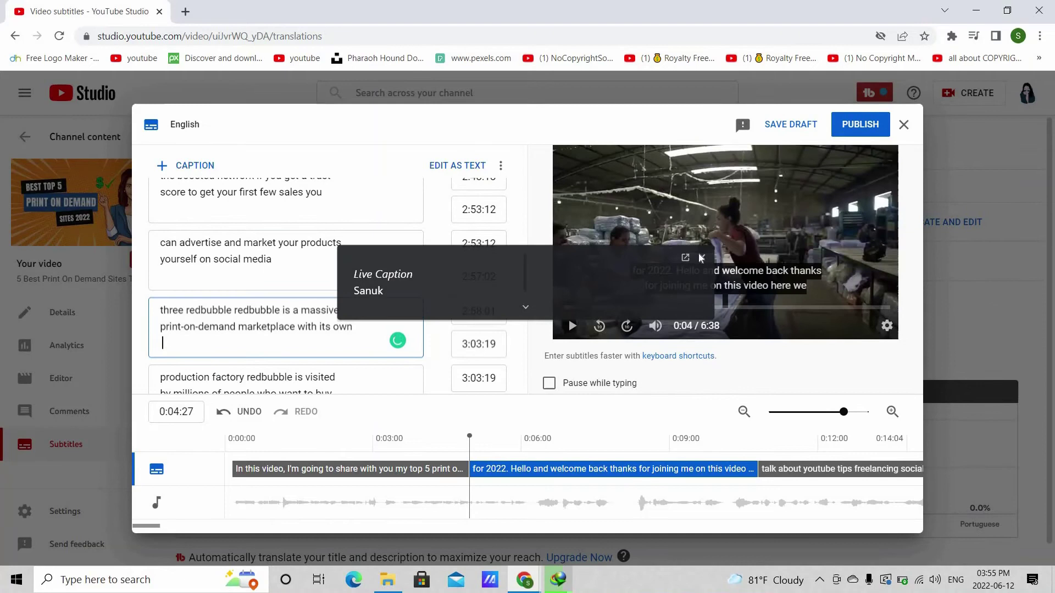
# - Play, pause and seek the preview to check the opening captions against the audio
pyautogui.hotkey('shift', 'space')
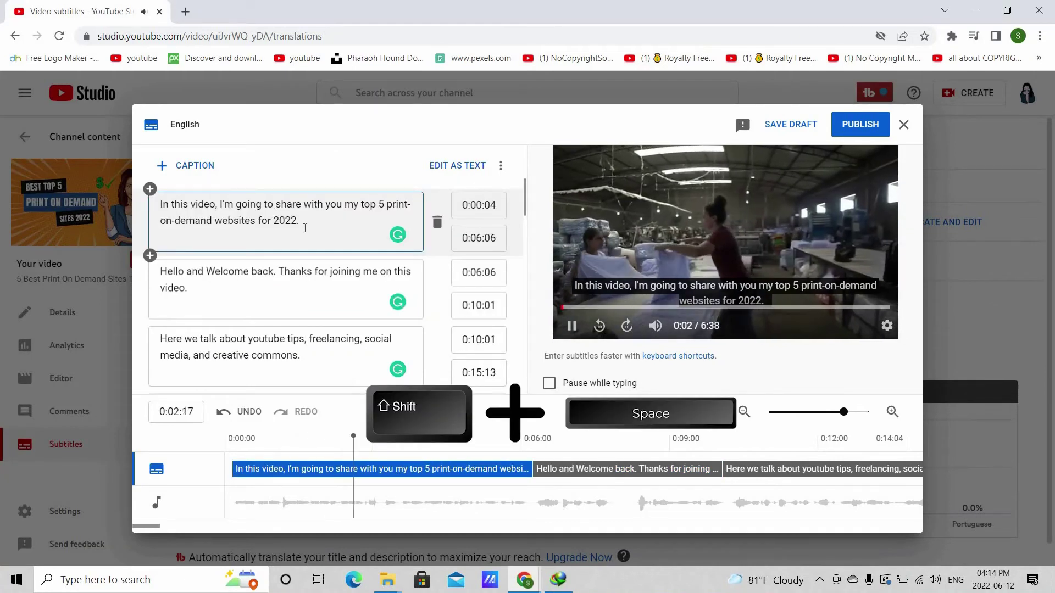
pyautogui.hotkey('shift', 'space')
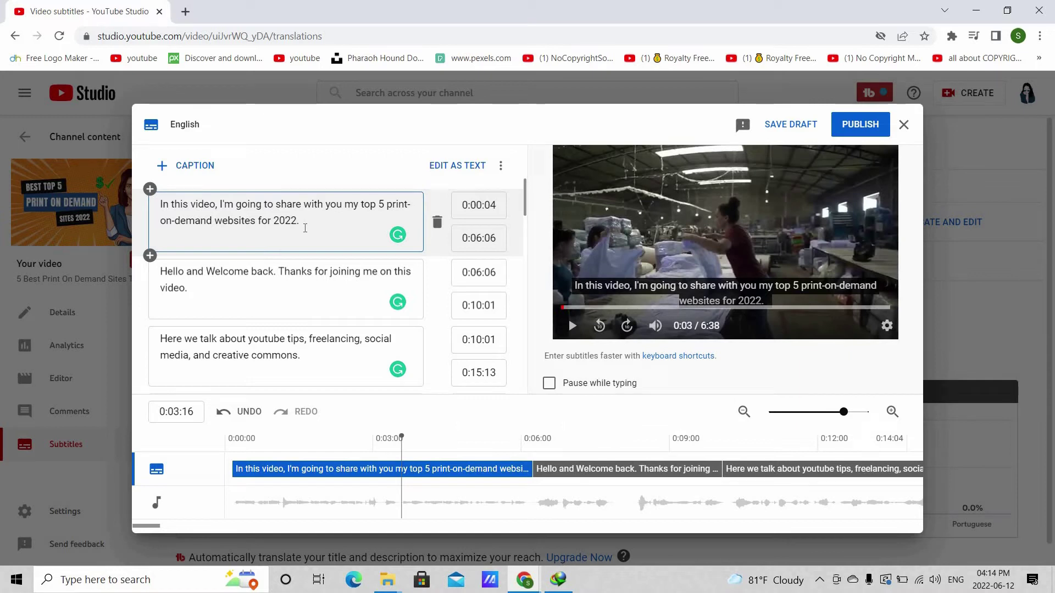
pyautogui.hotkey('shift', 'Right')
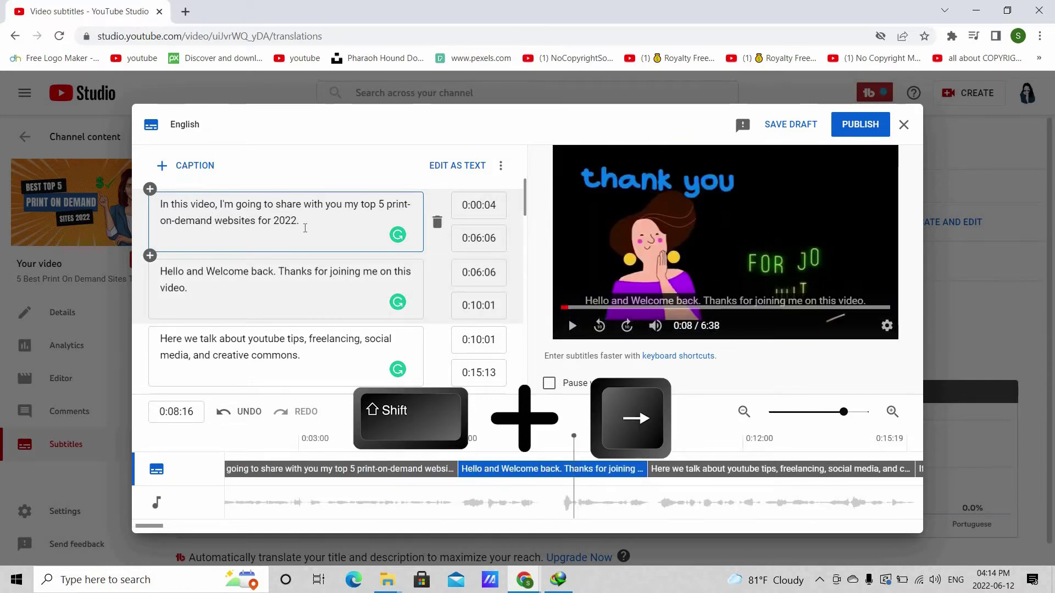
pyautogui.hotkey('shift', 'Left')
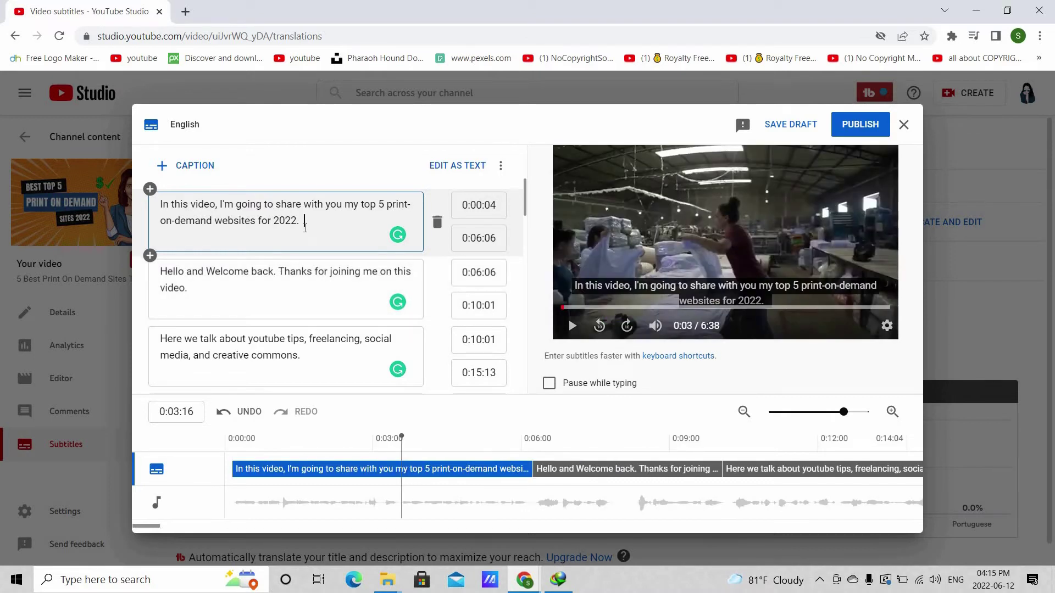
pyautogui.hotkey('shift', 'Left')
# - Step through the first three captions, then drag the timeline to the end of the track
pyautogui.hotkey('ctrl', 'Down')
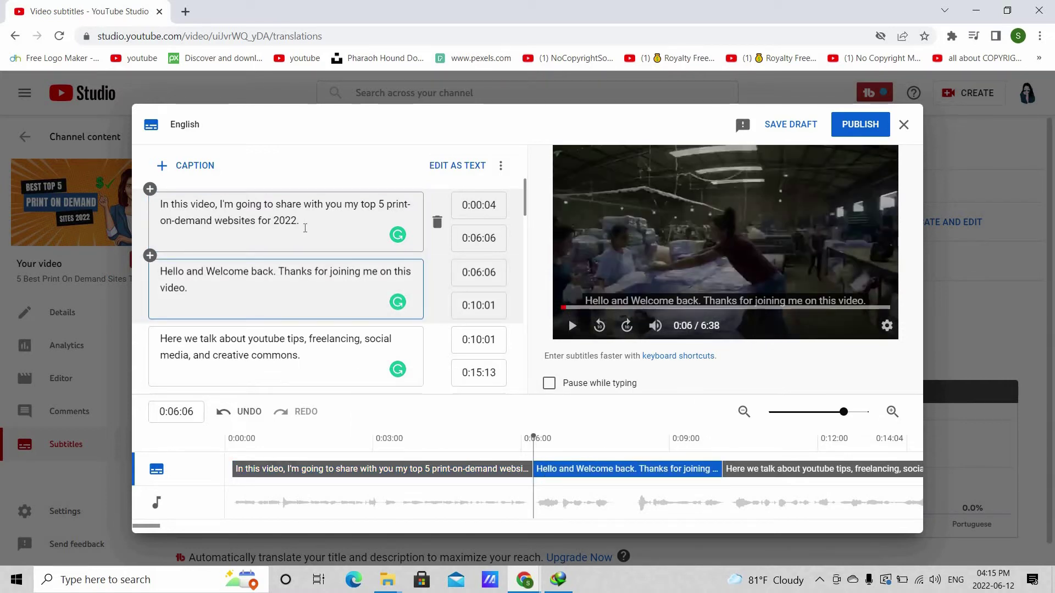
pyautogui.hotkey('ctrl', 'Down')
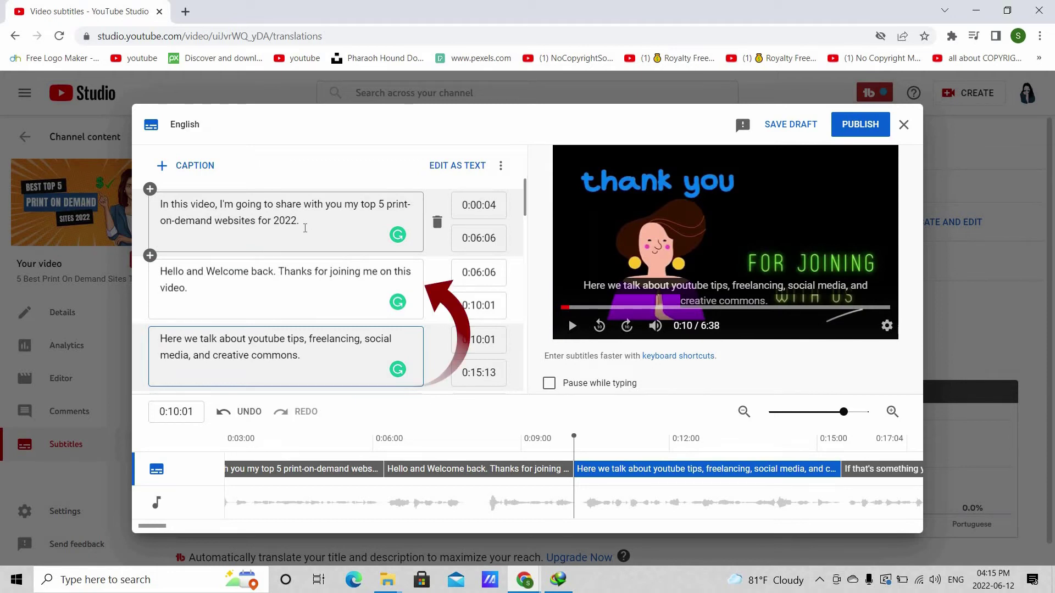
pyautogui.hotkey('ctrl', 'Up')
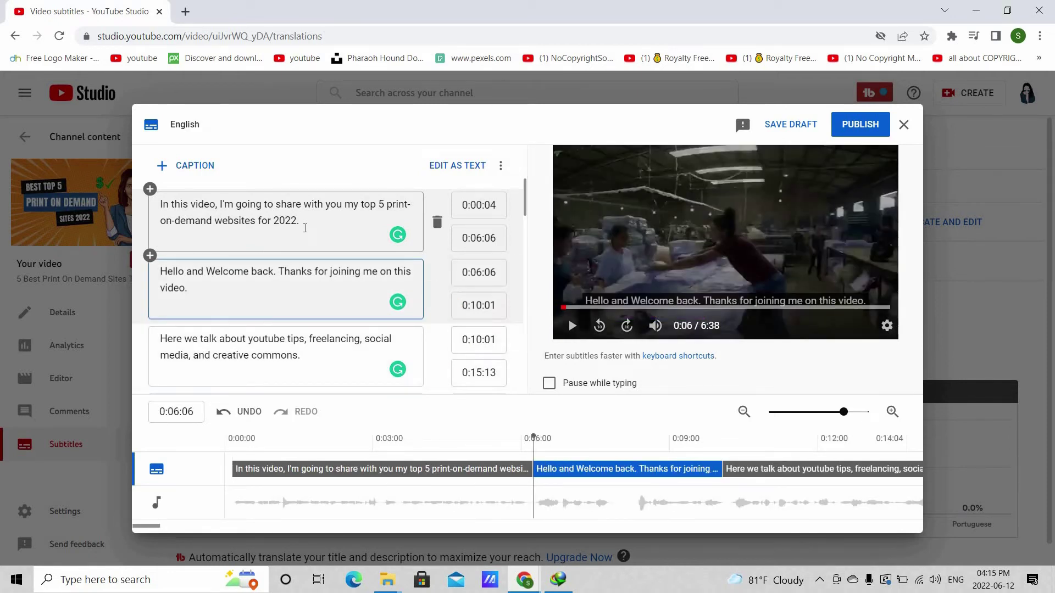
pyautogui.hotkey('ctrl', 'Up')
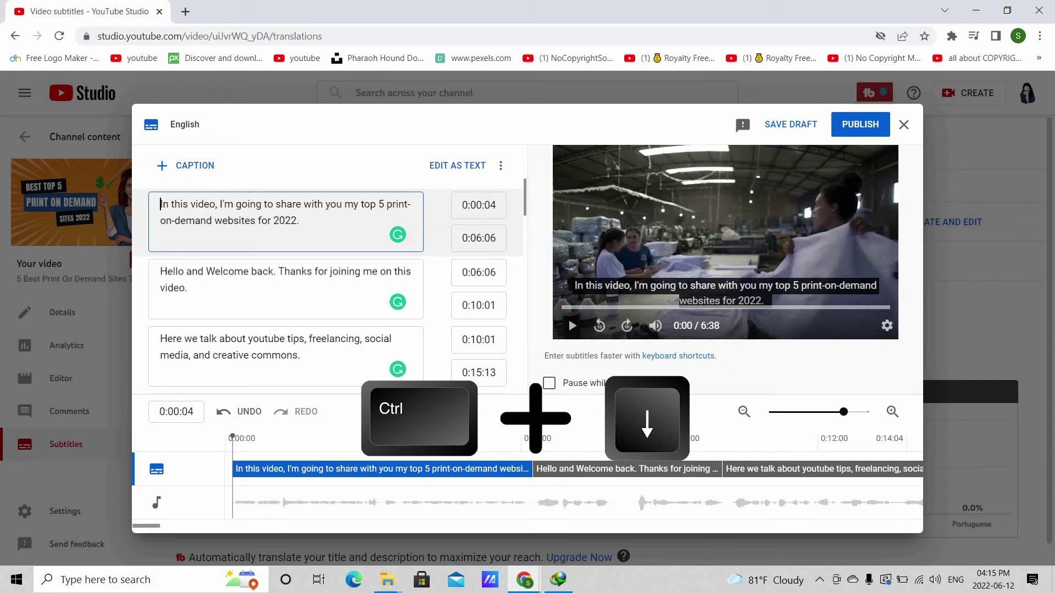
pyautogui.scroll(-10, 279, 503)
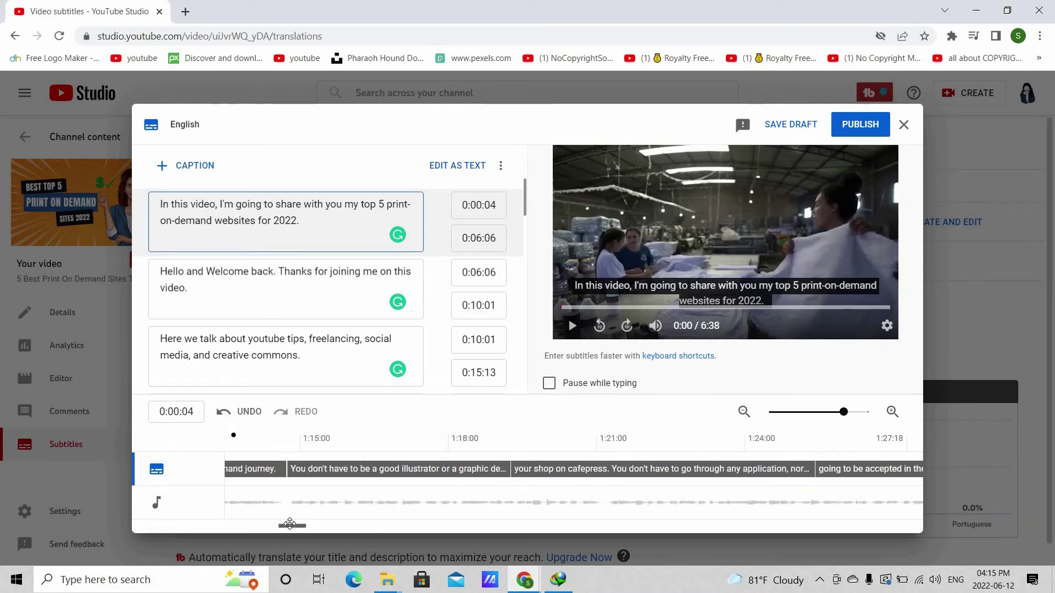
pyautogui.moveTo(289, 525); pyautogui.dragTo(949, 532)
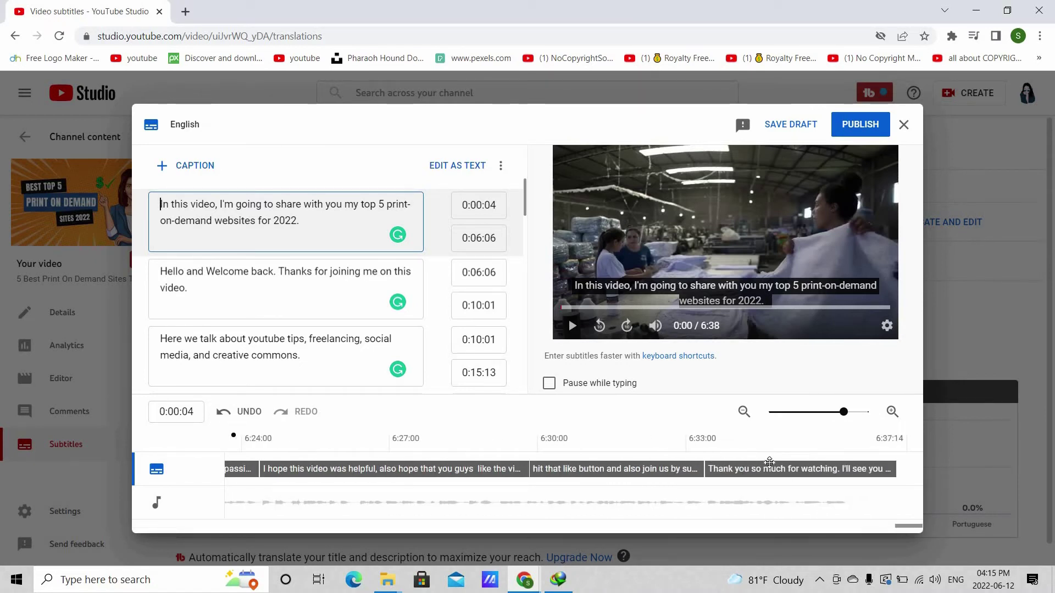
# - Split the final caption after 'watching.' so 'I'll see you next Sunday.' becomes its own caption
pyautogui.click(765, 439)
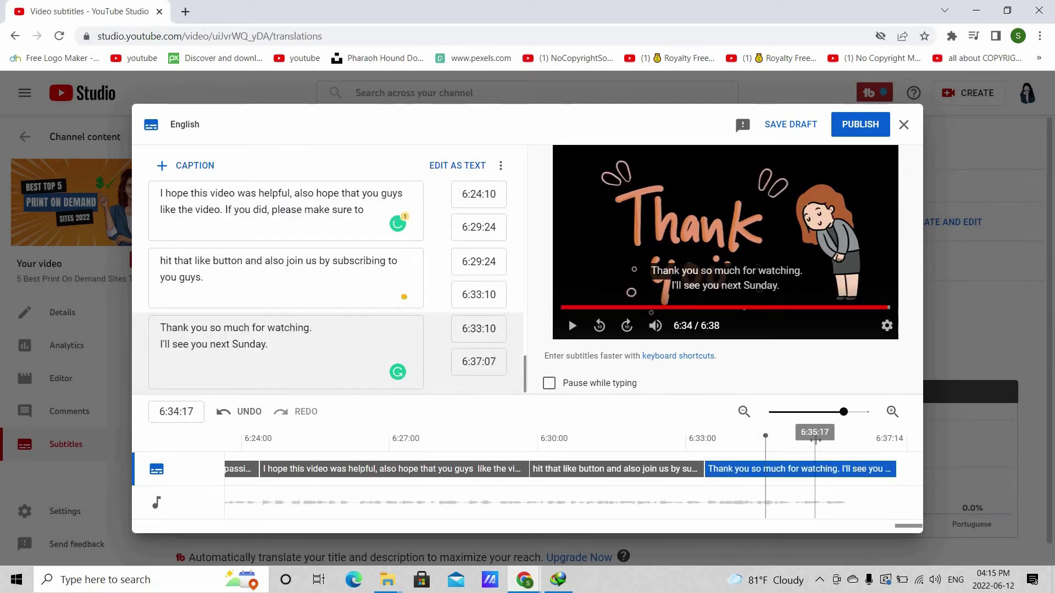
pyautogui.click(815, 439)
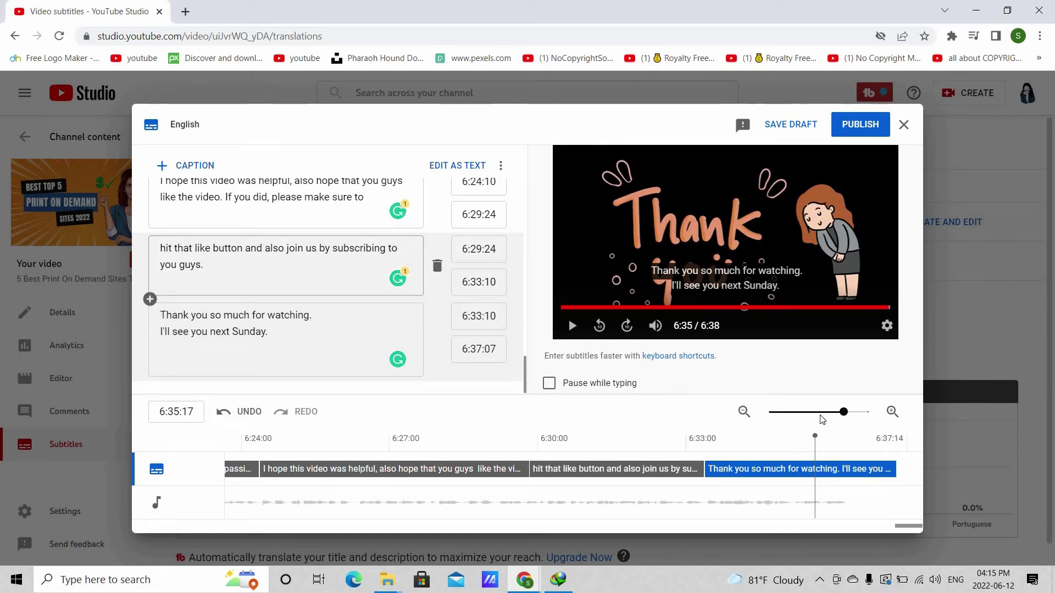
pyautogui.click(705, 445)
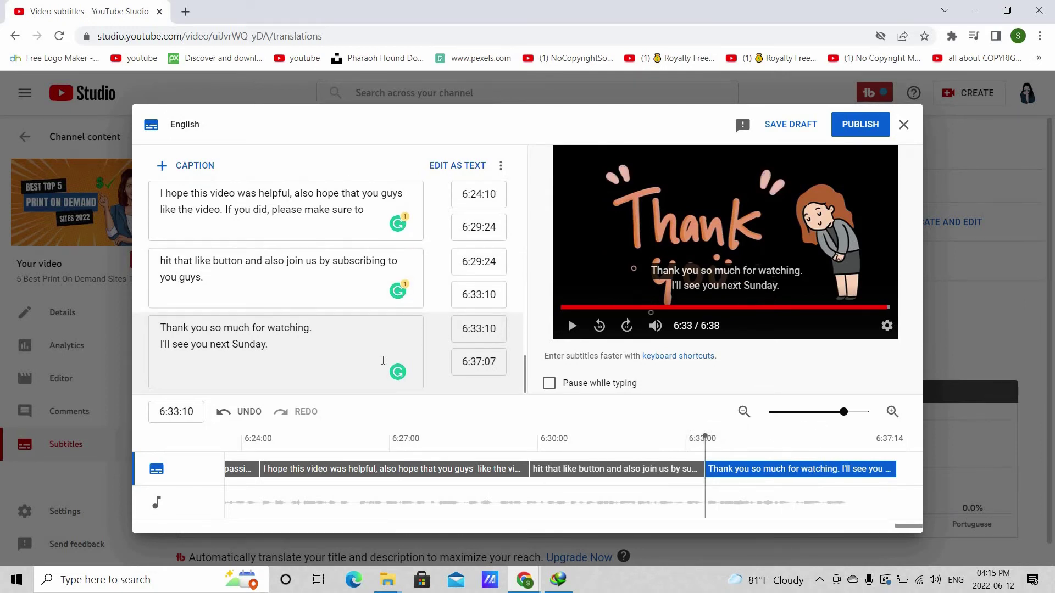
pyautogui.click(314, 328)
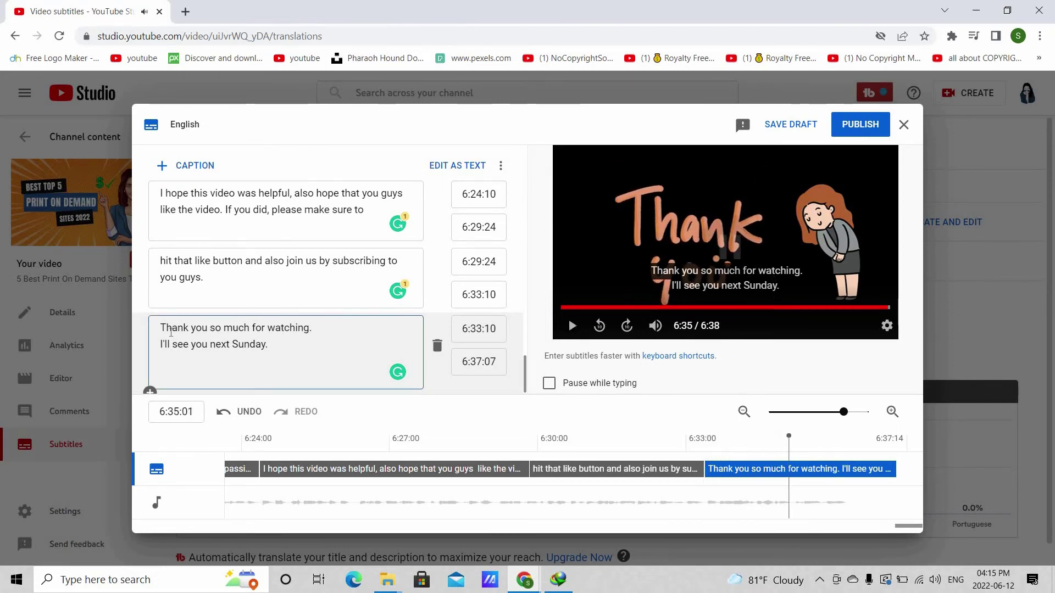
pyautogui.press('Return')
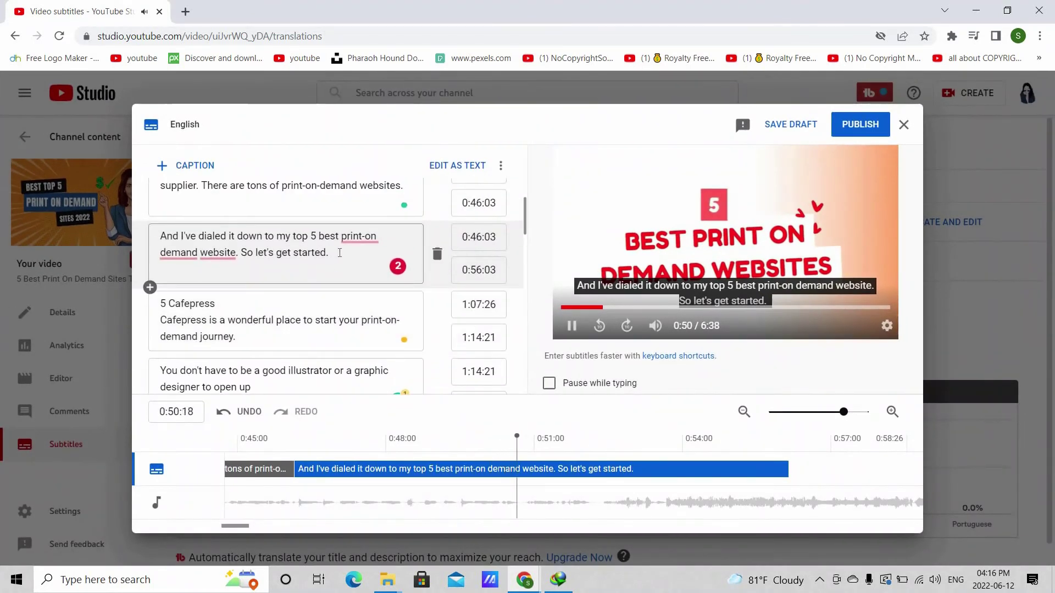
# - Replay the 'And I've dialed it down' caption, stop at 0:52:09 and copy that timecode
pyautogui.click(339, 252)
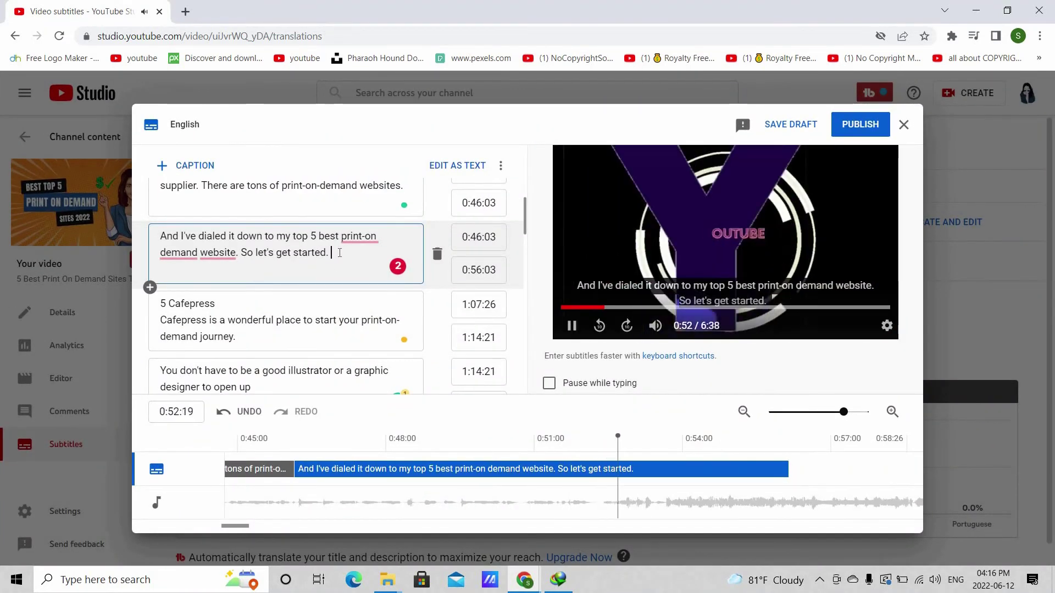
pyautogui.hotkey('shift', 'space')
pyautogui.hotkey('shift', 'space')
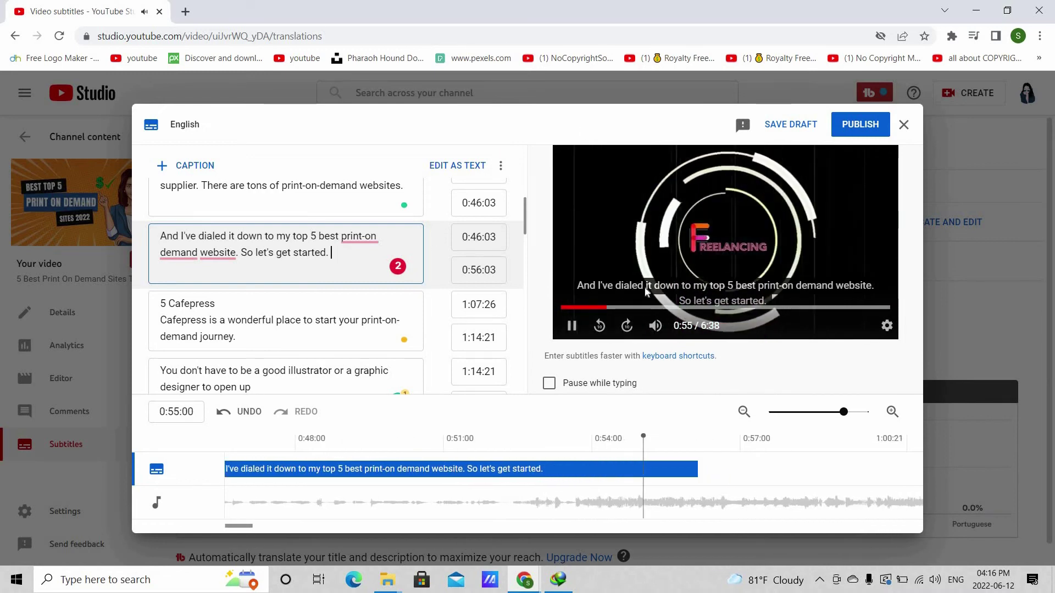
pyautogui.hotkey('shift', 'space')
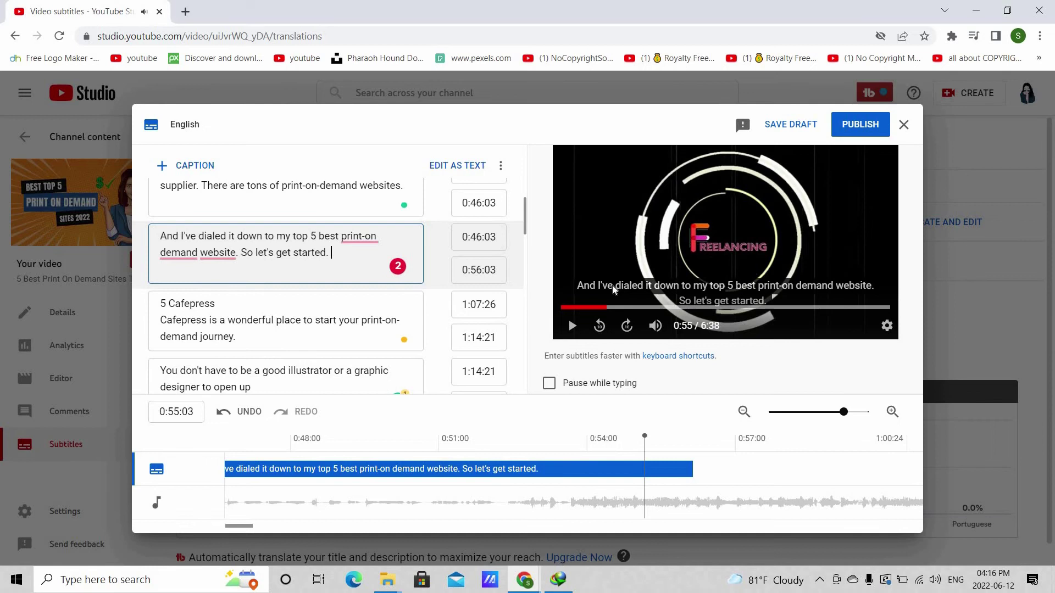
pyautogui.click(602, 307)
pyautogui.hotkey('shift', 'space')
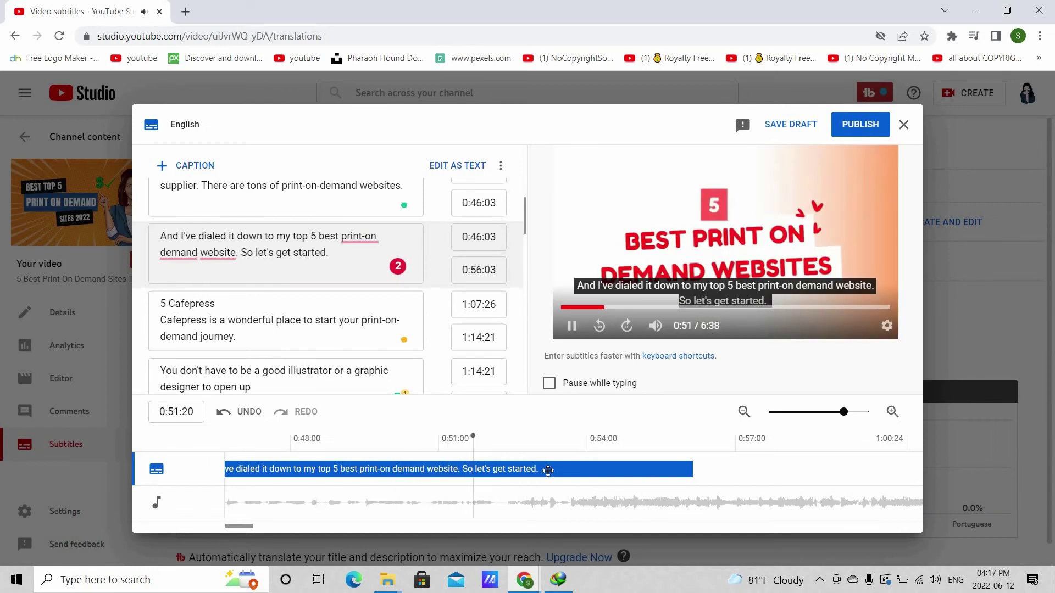
pyautogui.hotkey('shift', 'space')
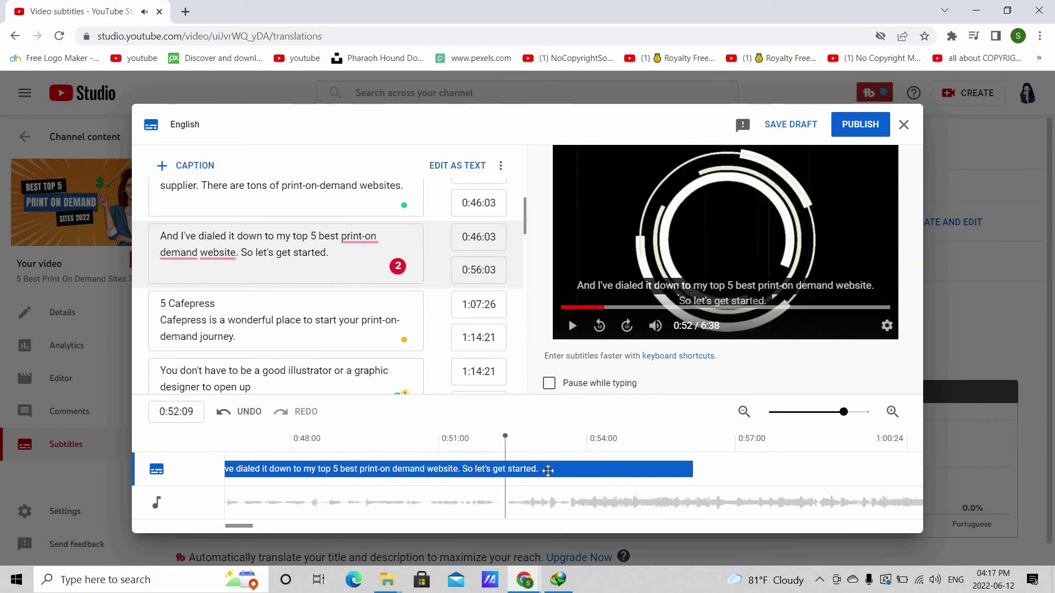
pyautogui.click(153, 415)
pyautogui.hotkey('ctrl', 'c')
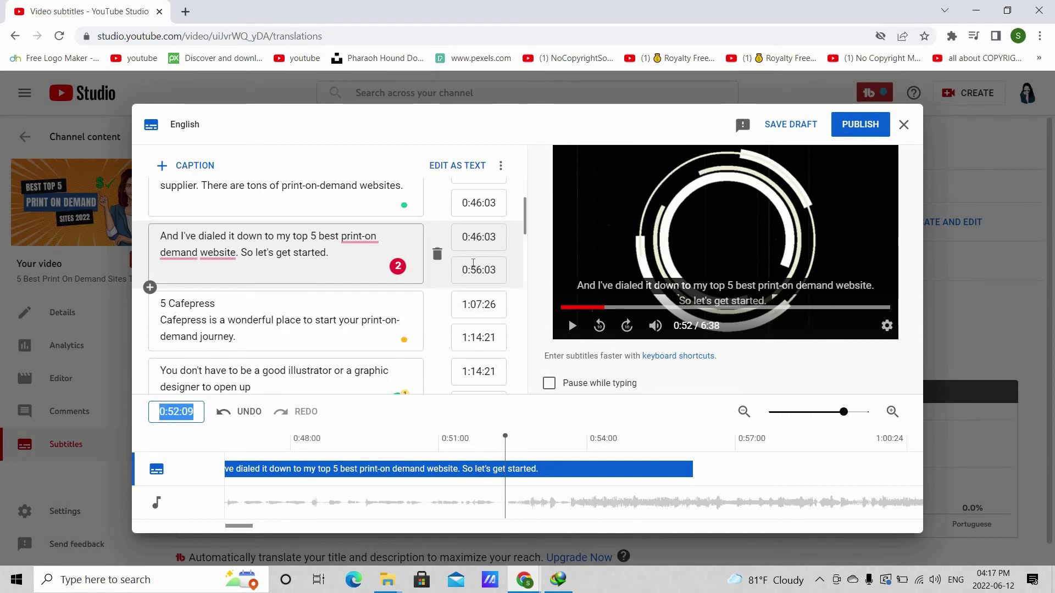
# - Paste 0:52:09 as the caption's end time and trim its timeline block to match
pyautogui.click(478, 269)
pyautogui.hotkey('ctrl', 'v')
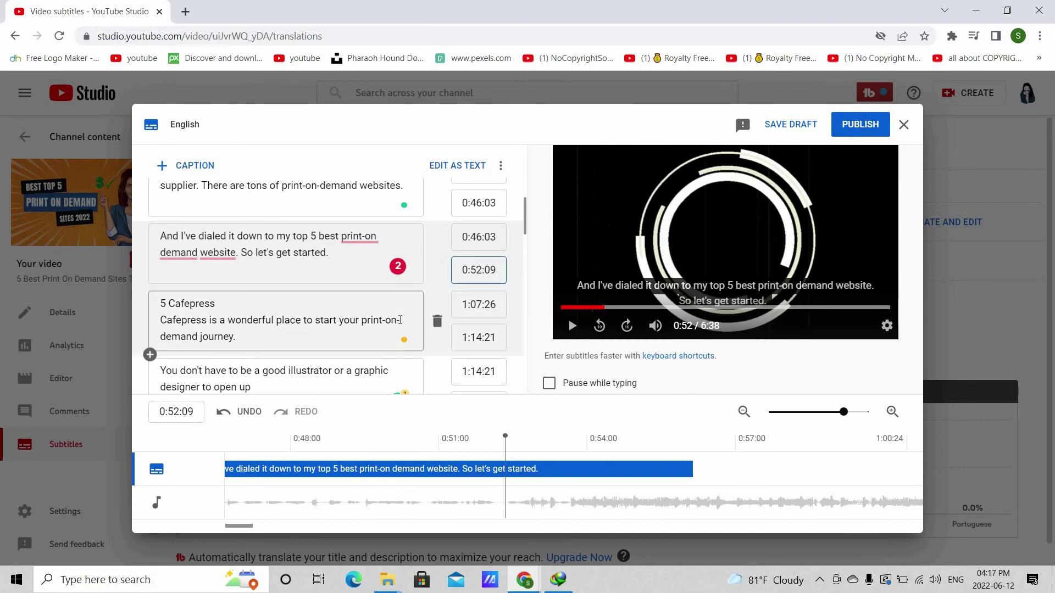
pyautogui.click(400, 320)
pyautogui.click(606, 458)
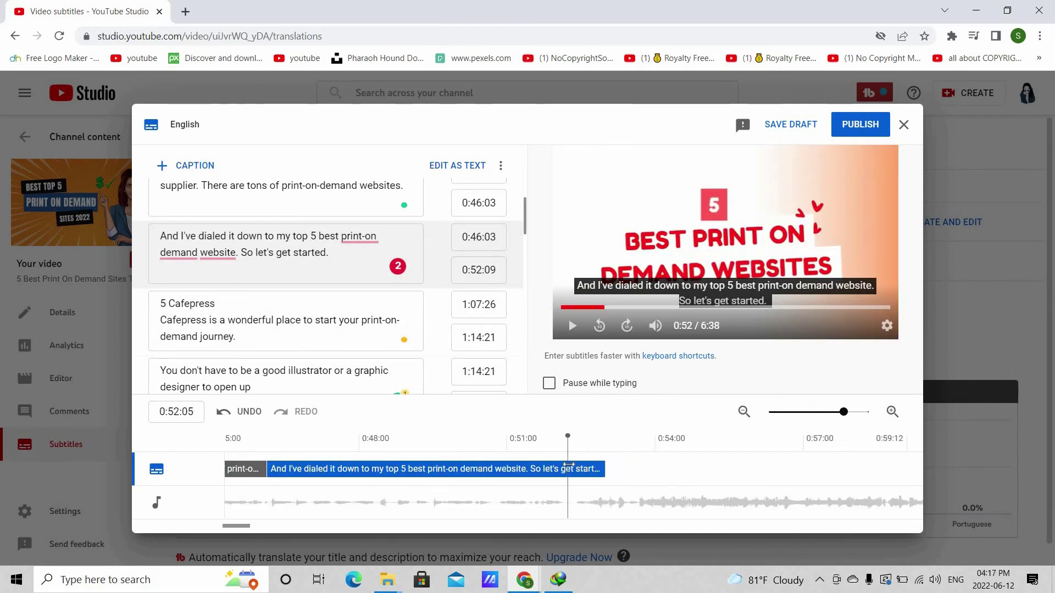
pyautogui.moveTo(569, 466); pyautogui.dragTo(570, 475)
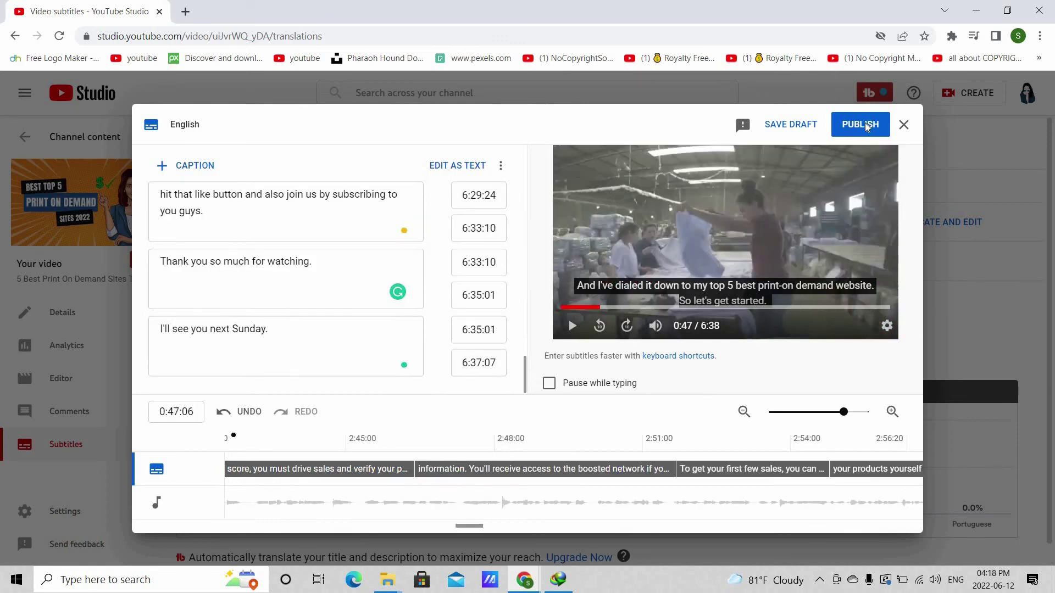
# - Publish the edited English subtitle track
pyautogui.click(867, 126)
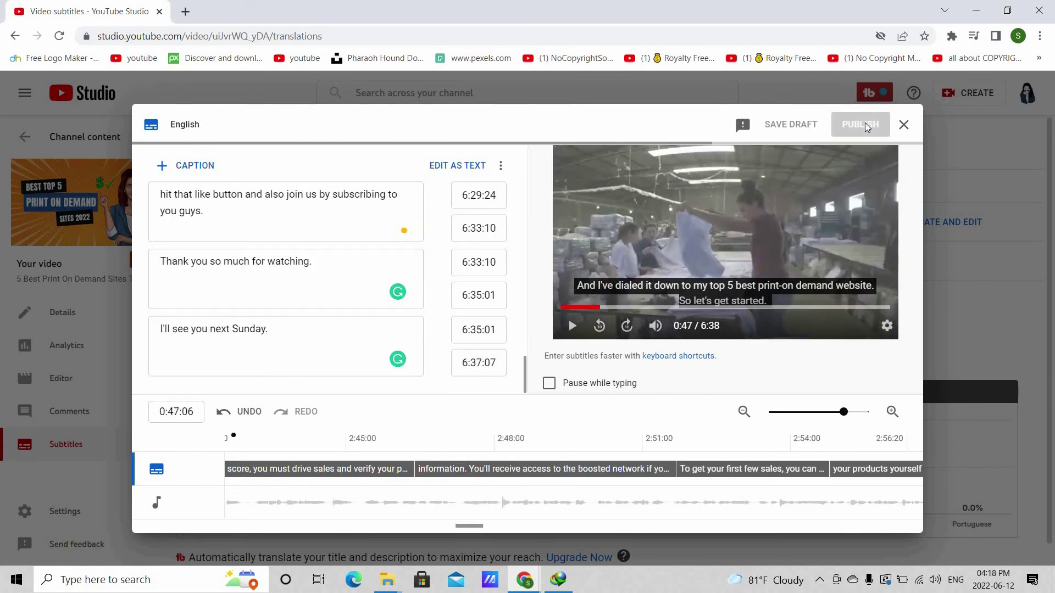